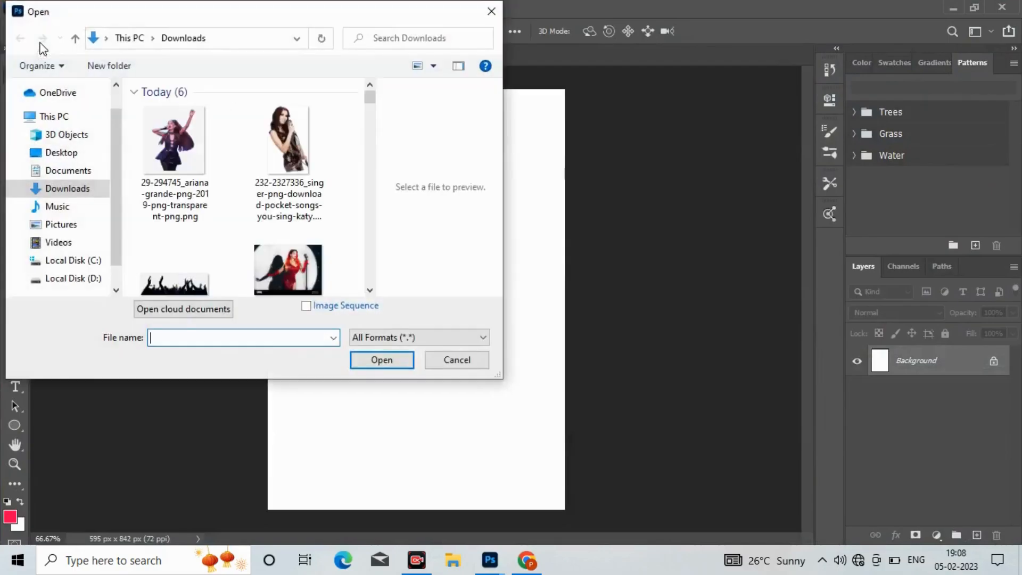
# Open the ariana-grande singer PNG and the concert crowd silhouette PNG from Downloads, and select the entire crowd image
pyautogui.click(181, 176)
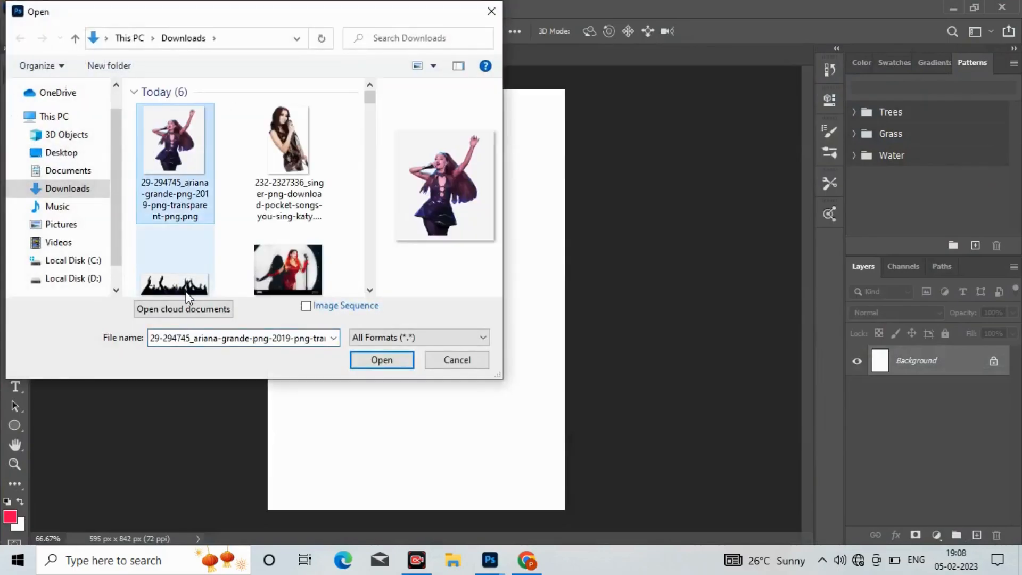
pyautogui.keyDown('ctrl'); pyautogui.click(189, 298); pyautogui.keyUp('ctrl')
pyautogui.click(379, 359)
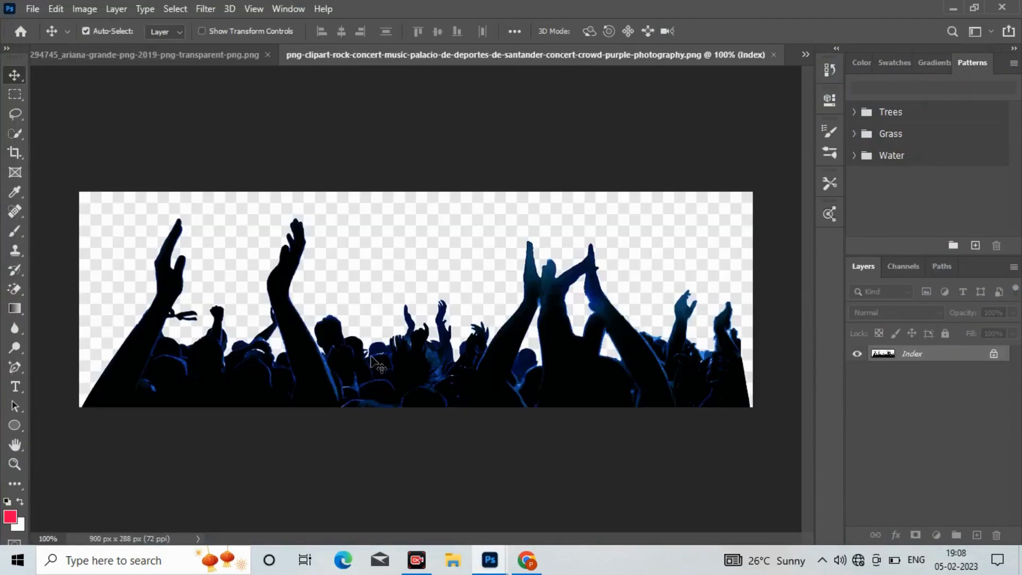
pyautogui.hotkey('ctrl', 'a')
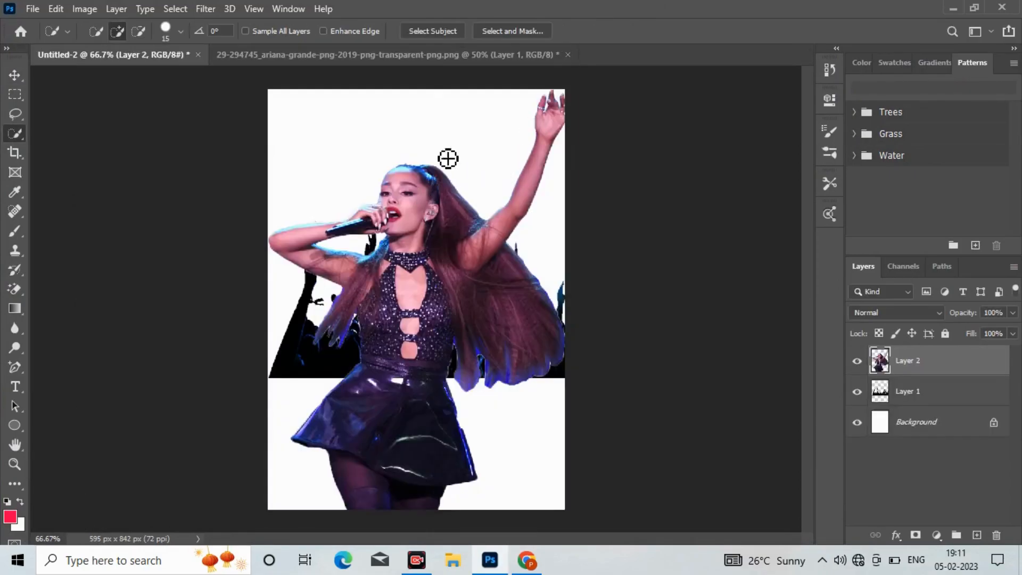
# Close the ariana-grande image document without saving its changes
pyautogui.click(568, 55)
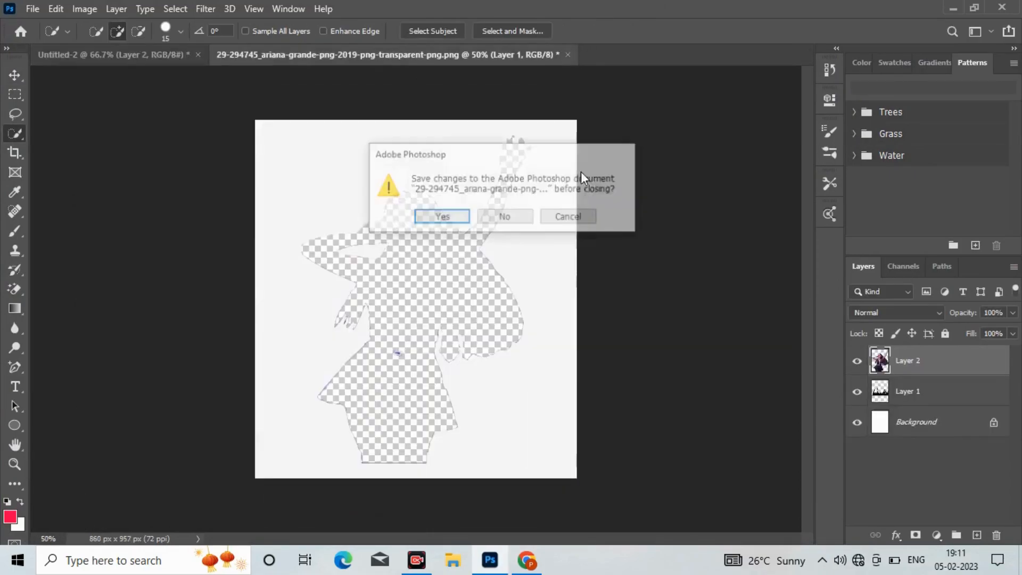
pyautogui.click(506, 218)
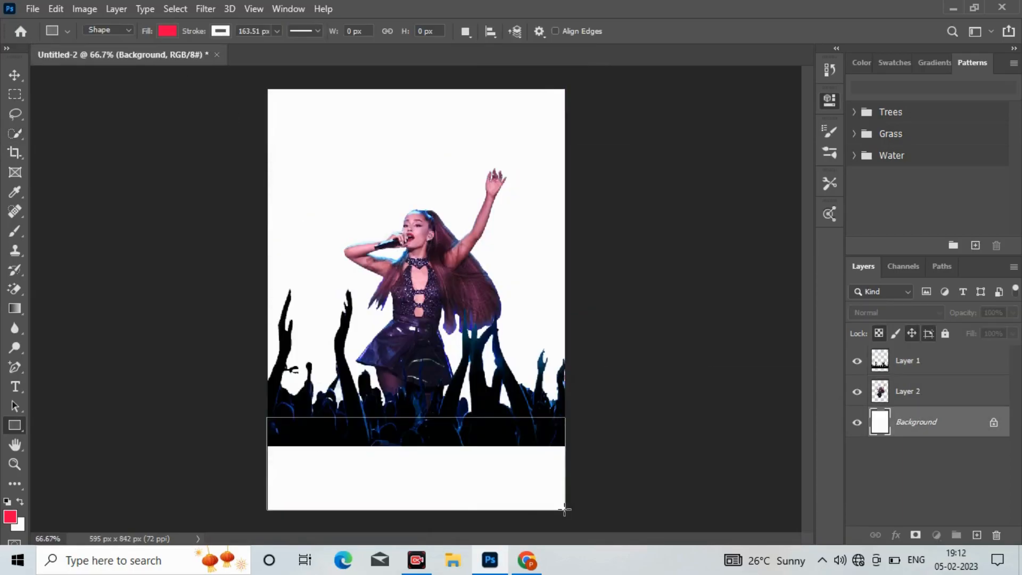
# Draw a full-width rectangle about 597 × 185 px along the canvas bottom, behind the crowd, and set its stroke to black
pyautogui.moveTo(564, 510); pyautogui.dragTo(565, 510)
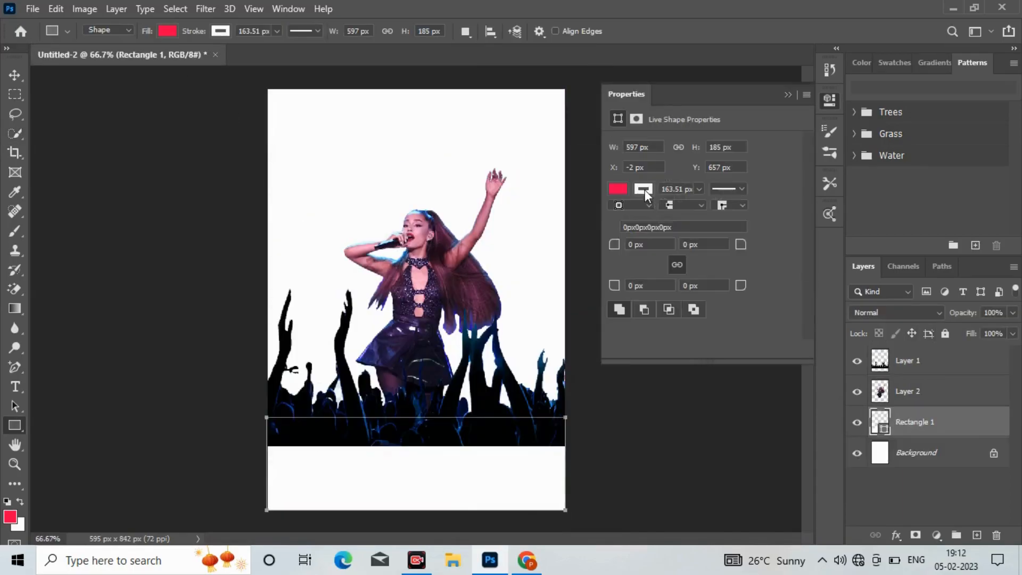
pyautogui.click(645, 189)
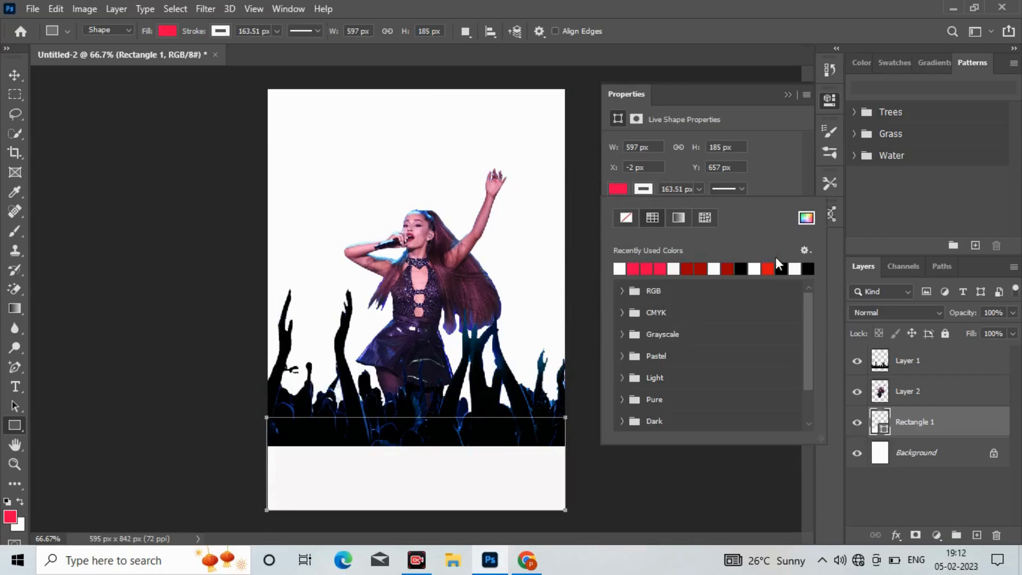
pyautogui.click(740, 267)
pyautogui.moveTo(199, 300); pyautogui.dragTo(1, 180)
pyautogui.click(12, 72)
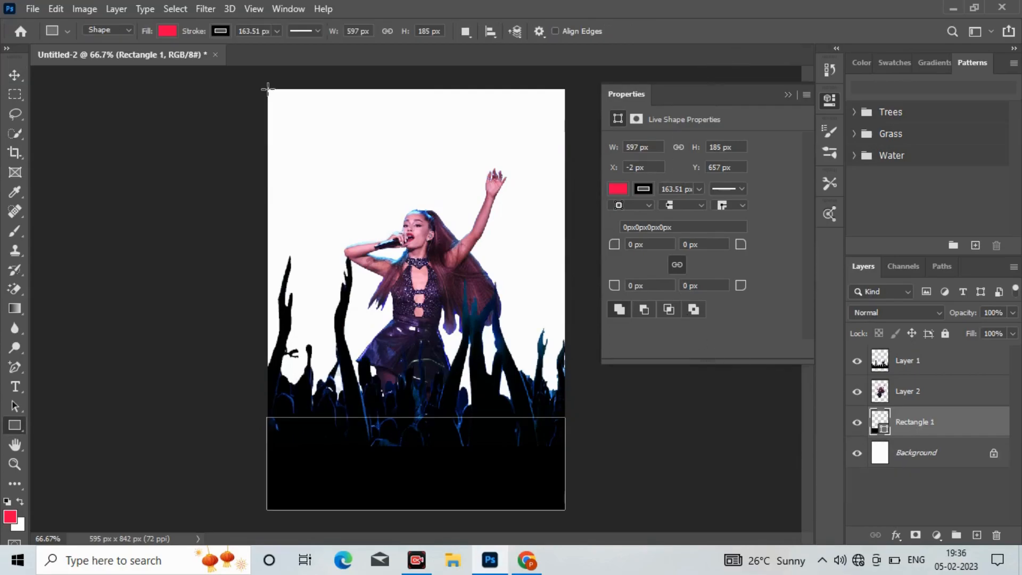
# Draw a dark blue backdrop rectangle about 595 × 687 px from the canvas's top-left corner down behind the crowd
pyautogui.moveTo(268, 89)
pyautogui.mouseDown()
pyautogui.moveTo(505, 100)
pyautogui.moveTo(538, 198)
pyautogui.moveTo(570, 195)
pyautogui.moveTo(565, 408)
pyautogui.mouseUp()
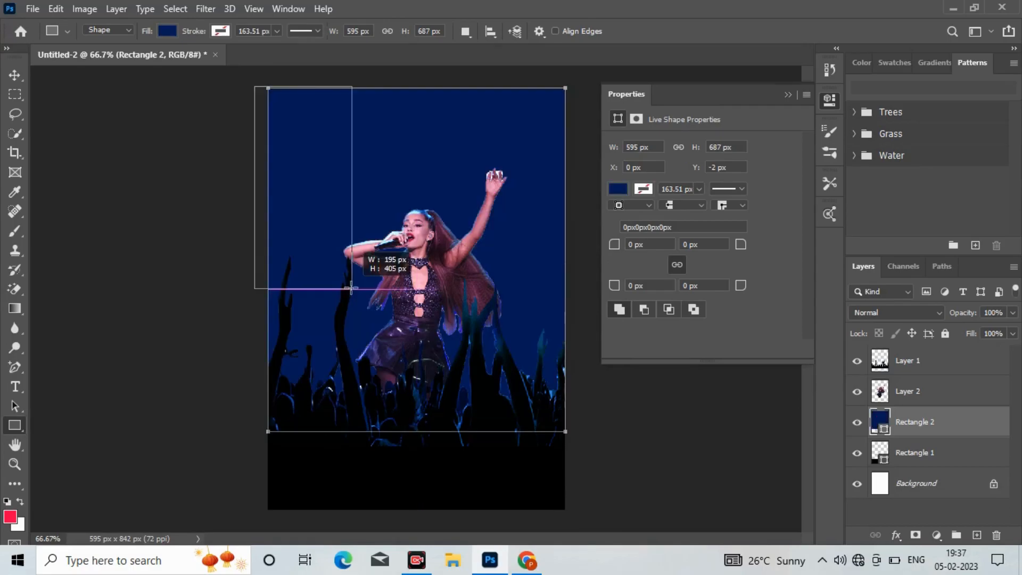
# Draw a rectangle about 177 × 511 px over the canvas's upper-left area and fill it with white
pyautogui.moveTo(351, 286); pyautogui.dragTo(342, 341)
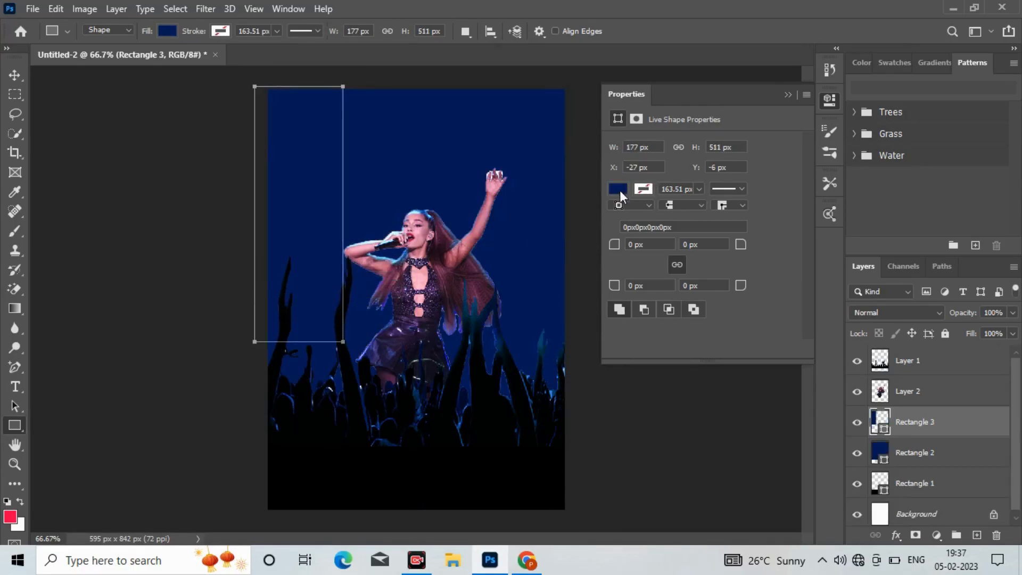
pyautogui.click(618, 190)
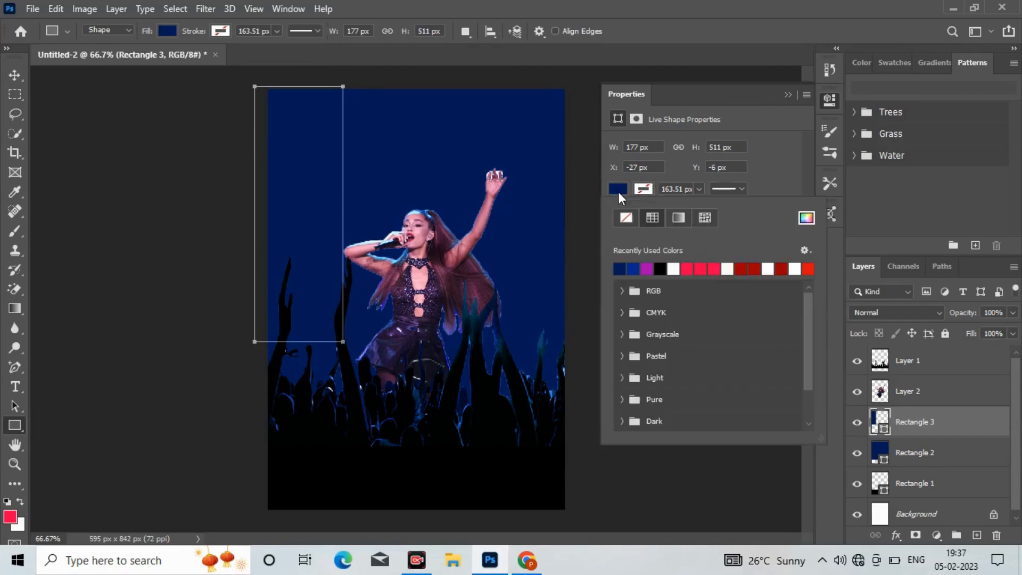
pyautogui.click(674, 268)
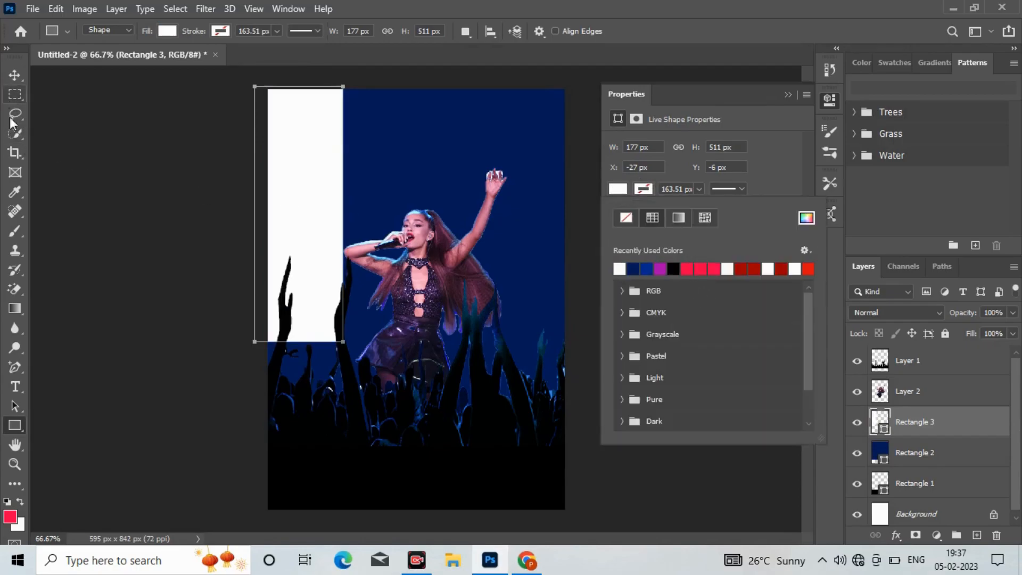
# Reshape the white rectangle into a slanted light beam, converting it to a regular path and pulling both lower corners down into the crowd
pyautogui.click(11, 368)
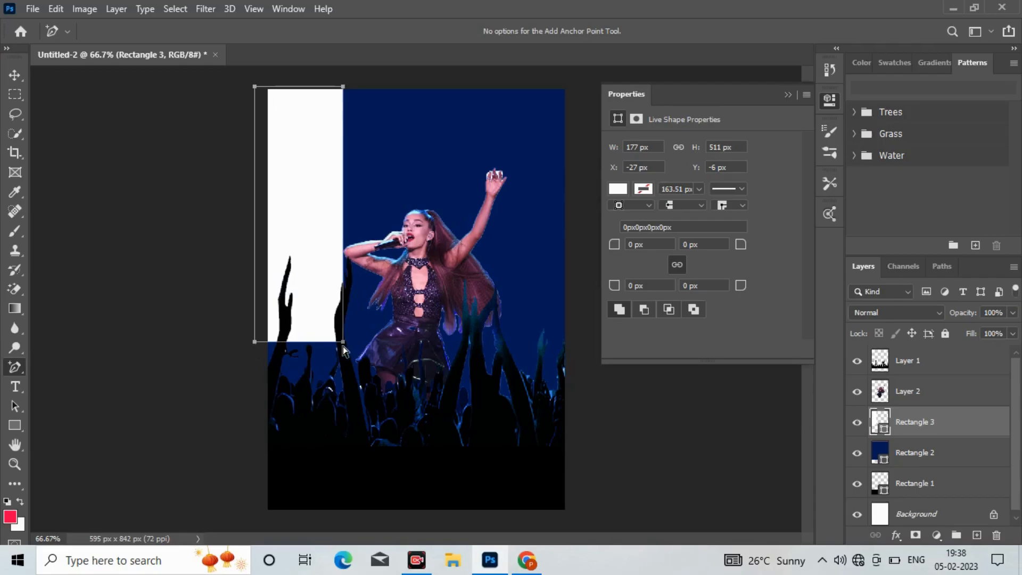
pyautogui.moveTo(343, 345)
pyautogui.mouseDown()
pyautogui.moveTo(383, 342)
pyautogui.moveTo(357, 352)
pyautogui.moveTo(348, 341)
pyautogui.mouseUp()
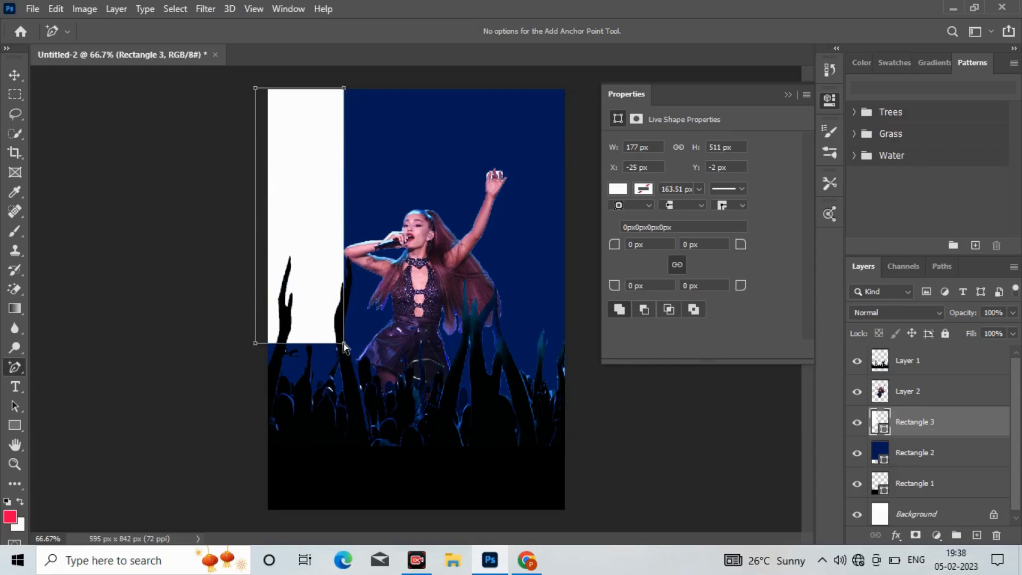
pyautogui.moveTo(343, 345); pyautogui.dragTo(477, 389)
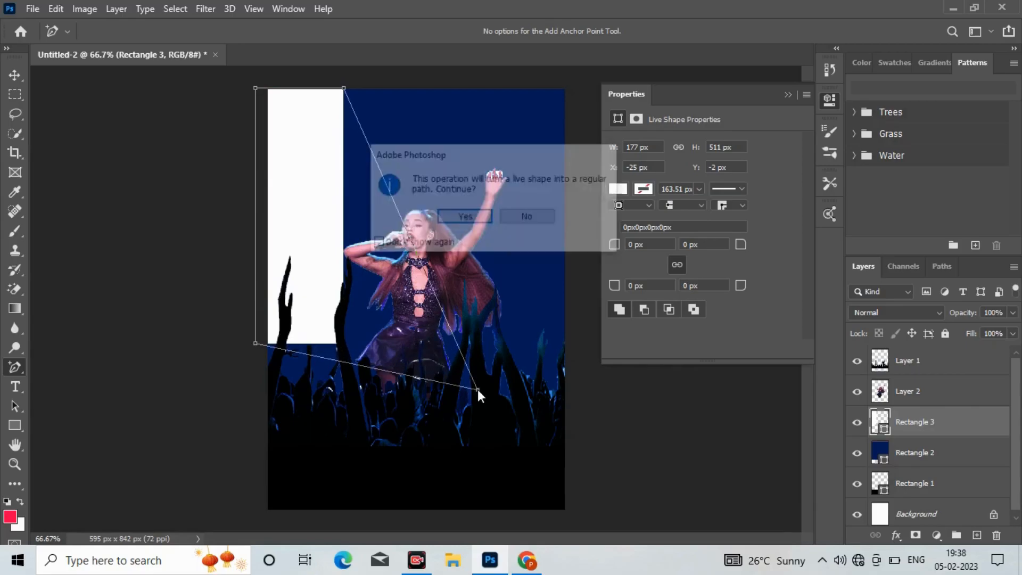
pyautogui.click(461, 217)
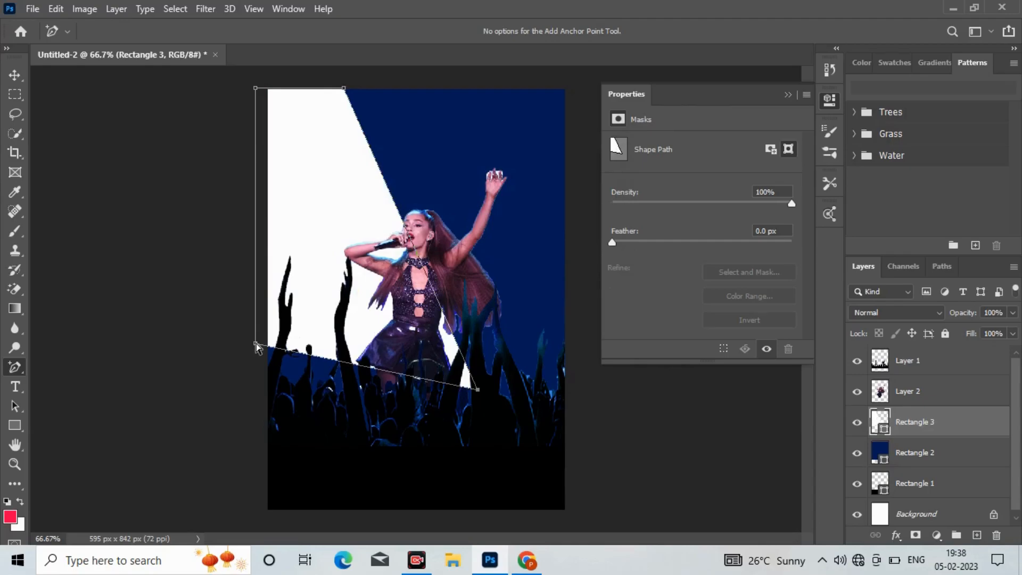
pyautogui.moveTo(255, 342); pyautogui.dragTo(269, 450)
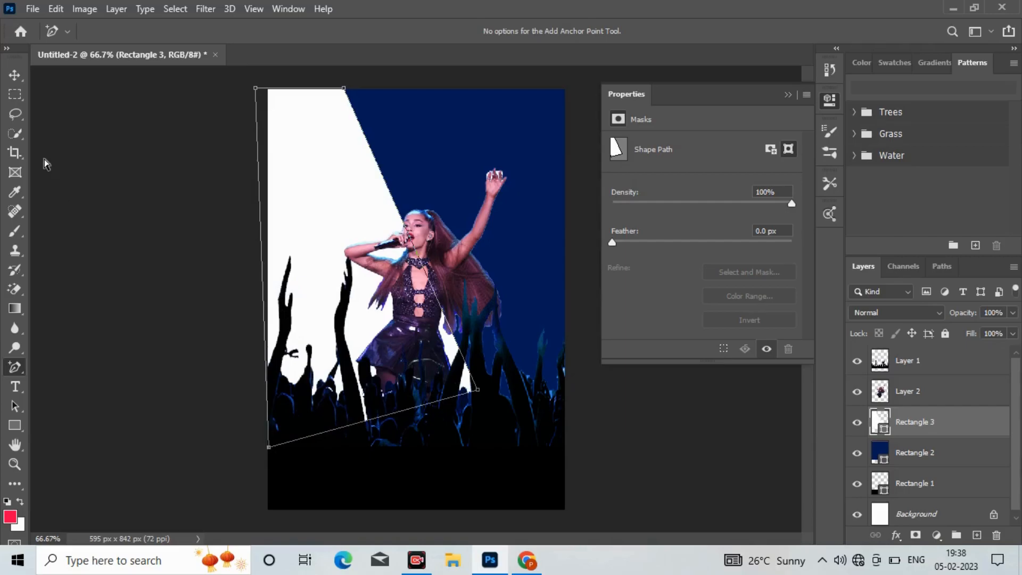
# Move the white beam shape slightly up and left, and place its layer at the top of the layer stack
pyautogui.click(15, 75)
pyautogui.moveTo(336, 193); pyautogui.dragTo(328, 162)
pyautogui.moveTo(966, 426); pyautogui.dragTo(950, 364)
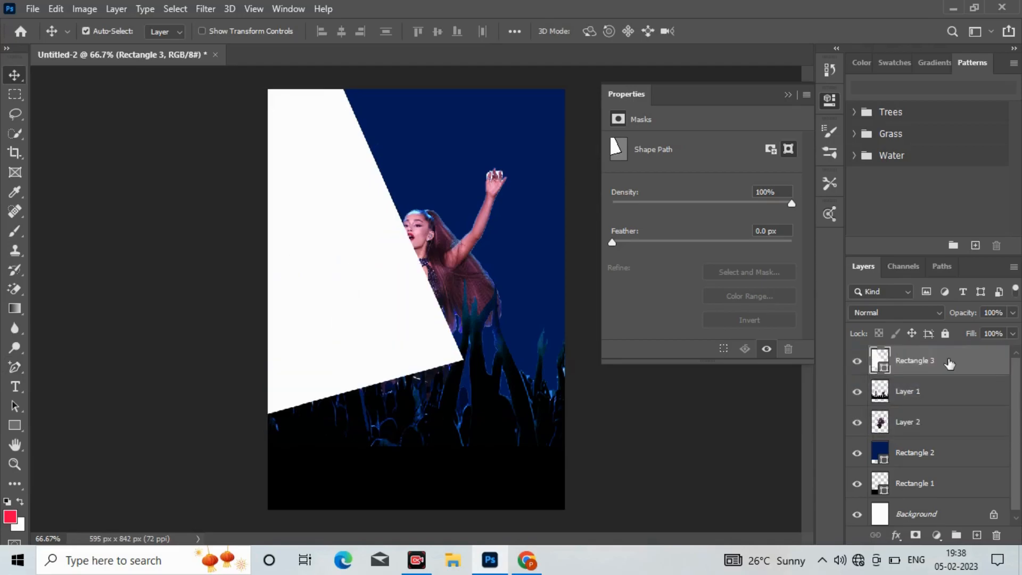
# Set the white beam layer's opacity and fill to 50%
pyautogui.click(994, 313)
pyautogui.press('BackSpace')
pyautogui.write('5')
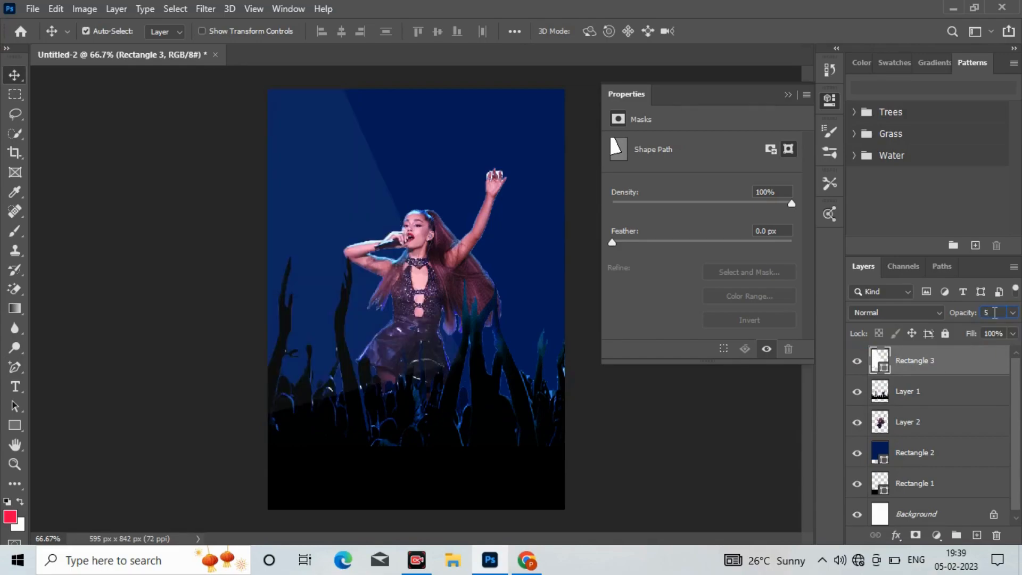
pyautogui.write('0')
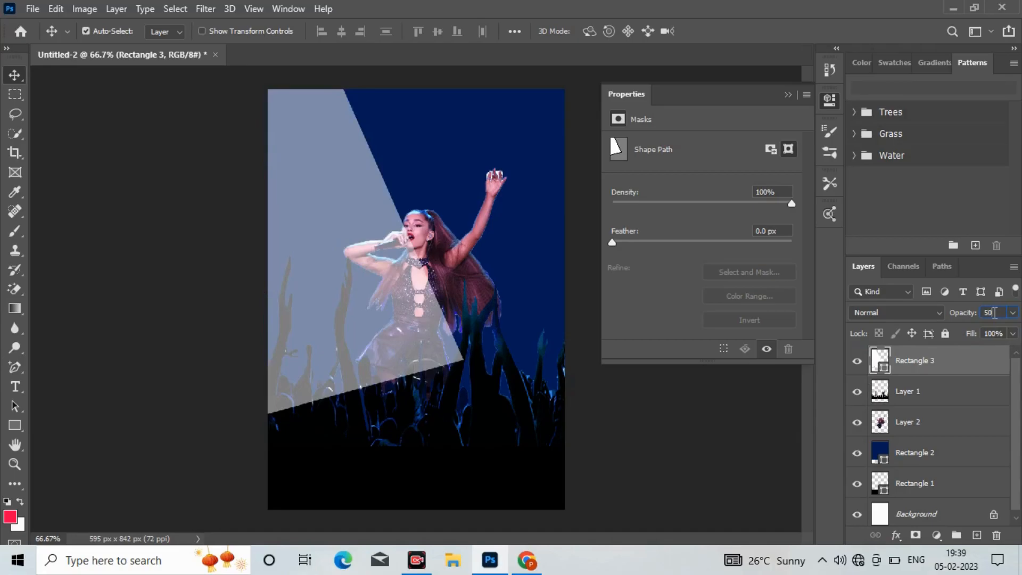
pyautogui.click(993, 334)
pyautogui.write('50')
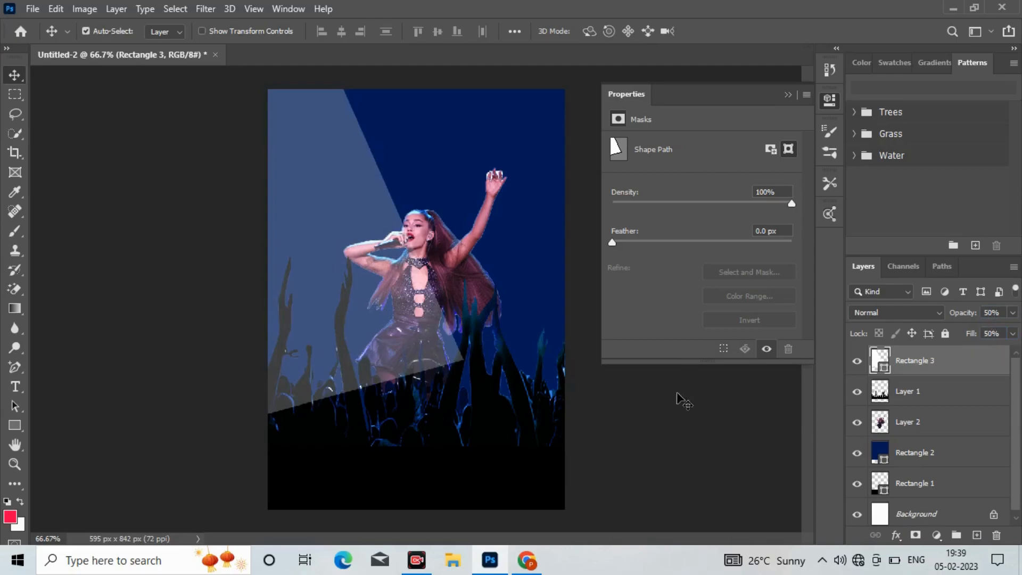
pyautogui.click(671, 418)
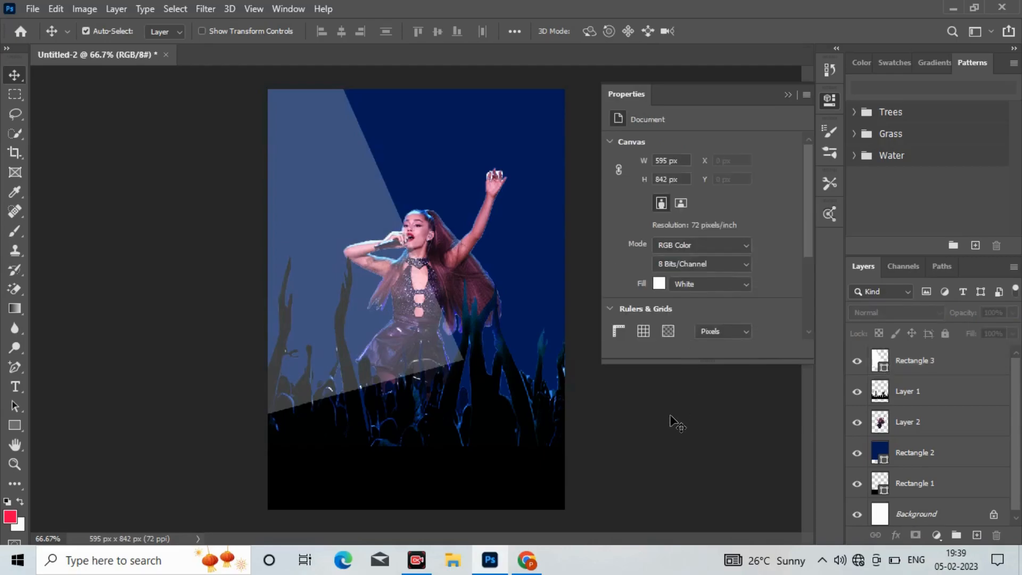
# Set the white beam layer's fill and opacity to 20%
pyautogui.click(421, 305)
pyautogui.click(992, 333)
pyautogui.write('20')
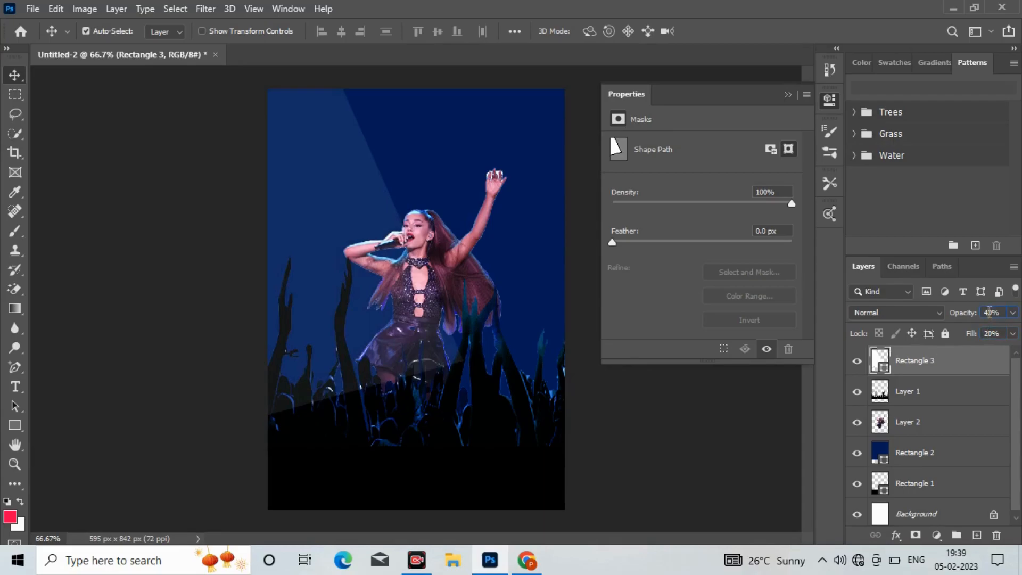
pyautogui.doubleClick(990, 313)
pyautogui.write('20')
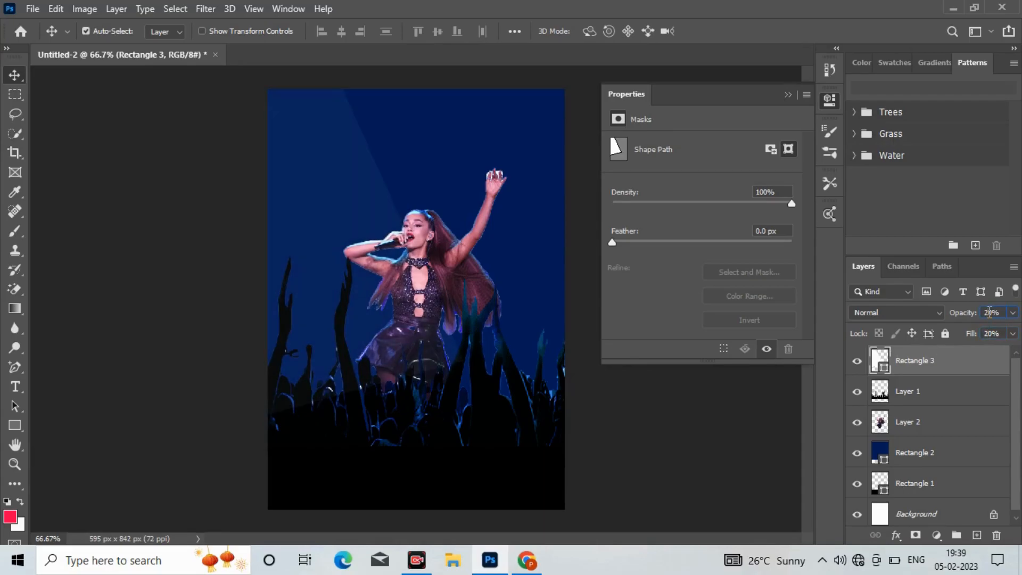
pyautogui.click(725, 463)
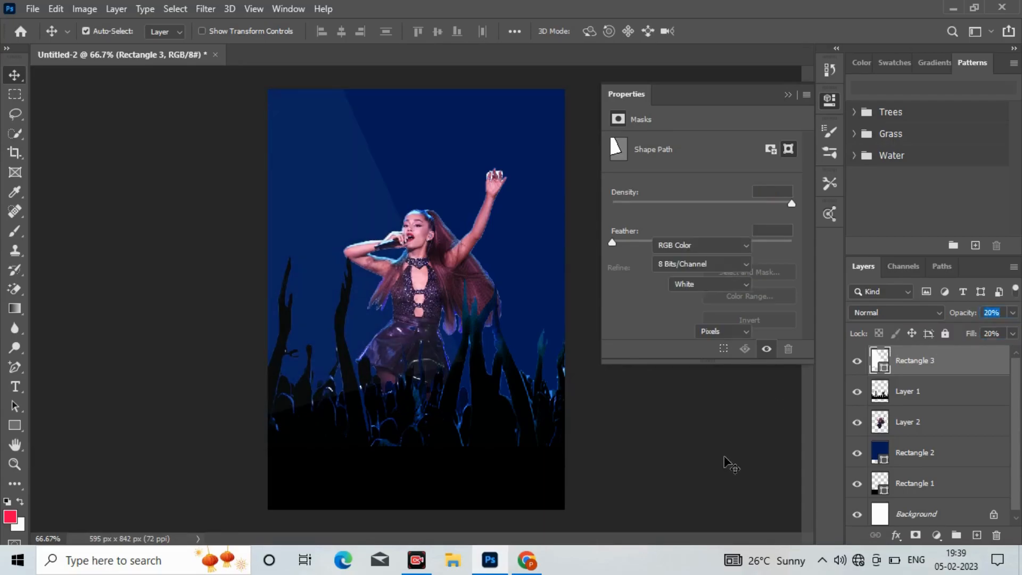
# Duplicate the light beam layer and move the copy to the right half of the canvas
pyautogui.click(341, 202)
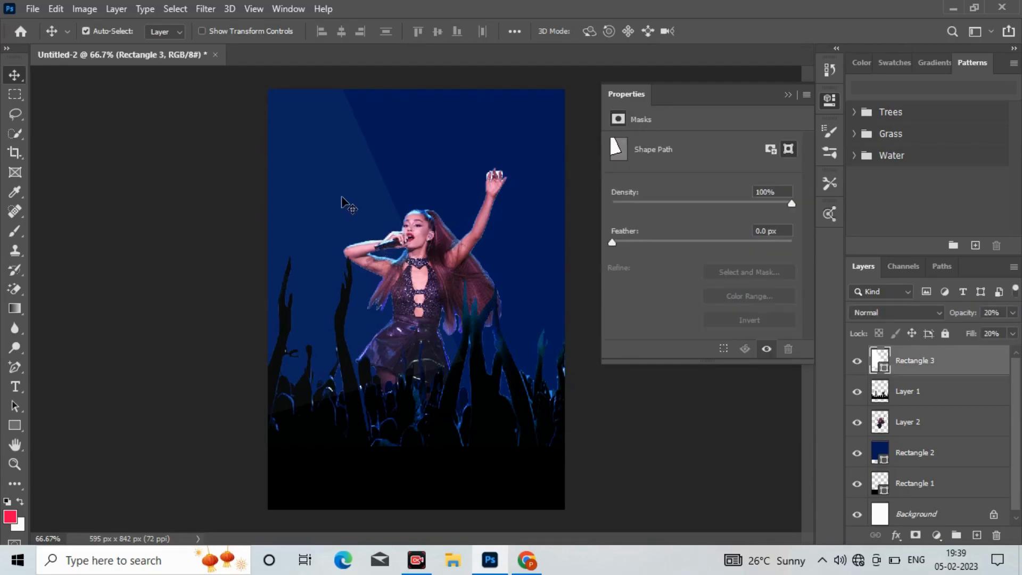
pyautogui.hotkey('ctrl', 'j')
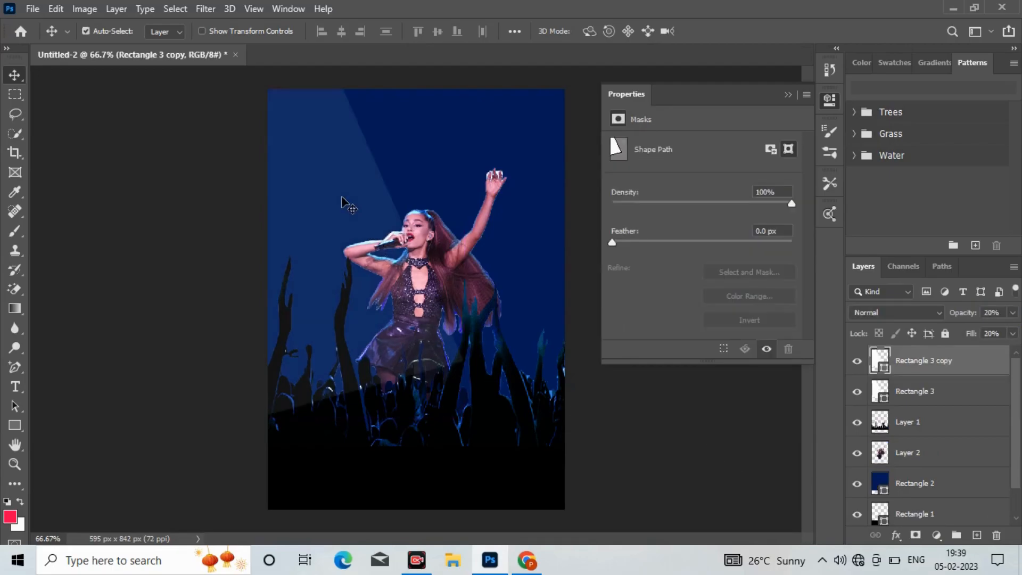
pyautogui.moveTo(342, 196); pyautogui.dragTo(506, 186)
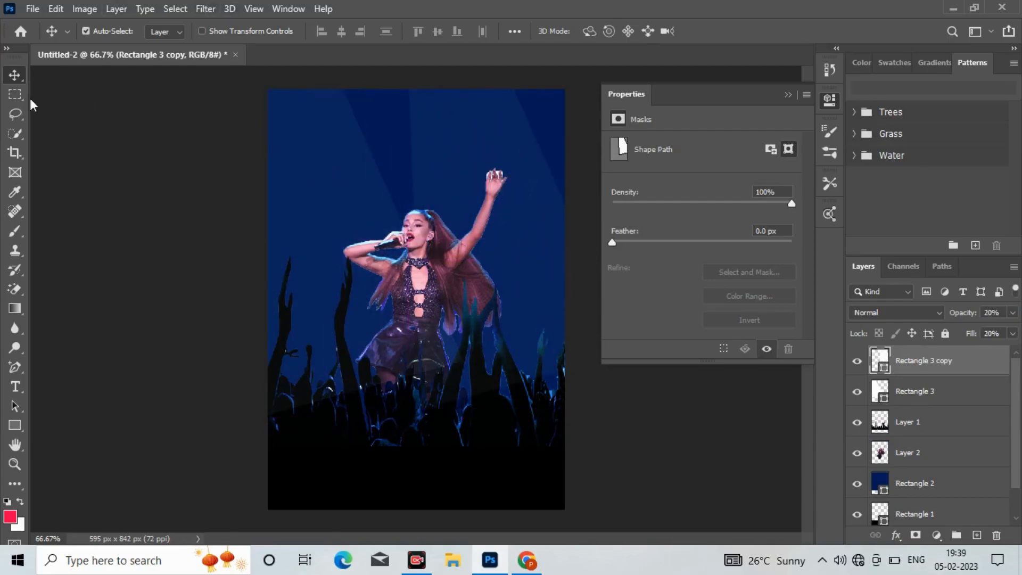
# Flip the copied beam horizontally and shift the original beam further toward the canvas's left edge
pyautogui.click(53, 13)
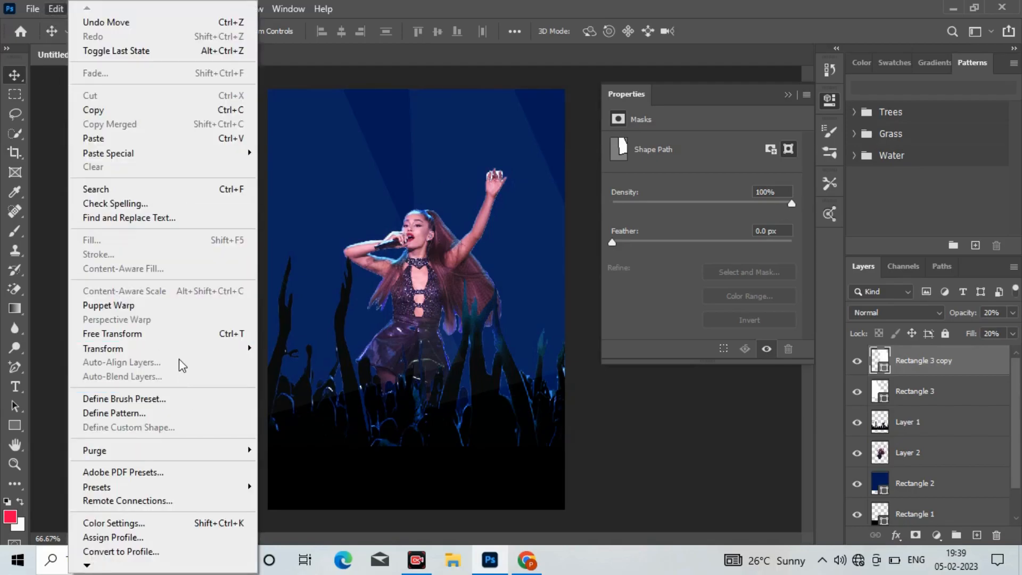
pyautogui.moveTo(181, 354)
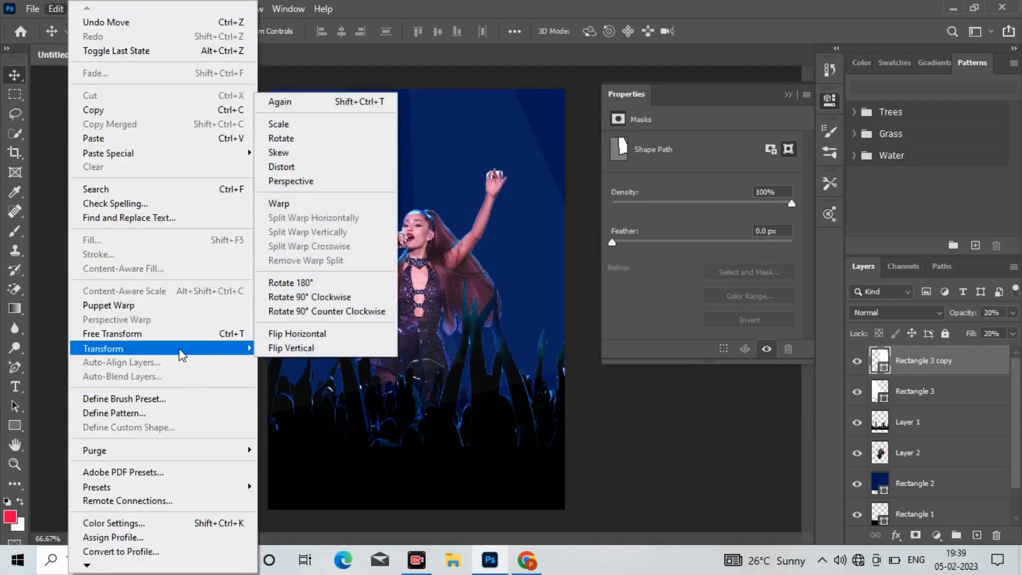
pyautogui.click(295, 334)
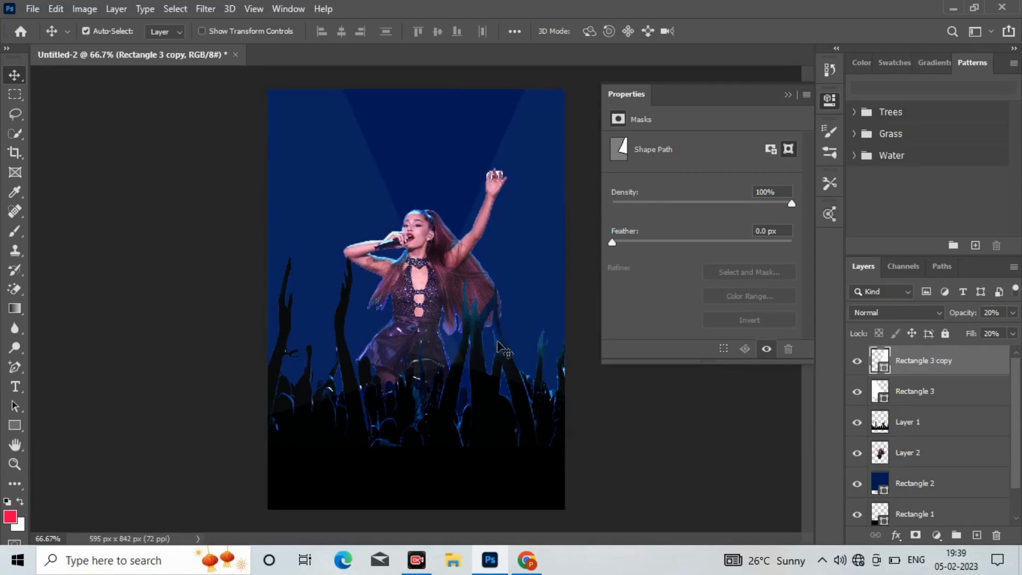
pyautogui.moveTo(315, 213); pyautogui.dragTo(280, 204)
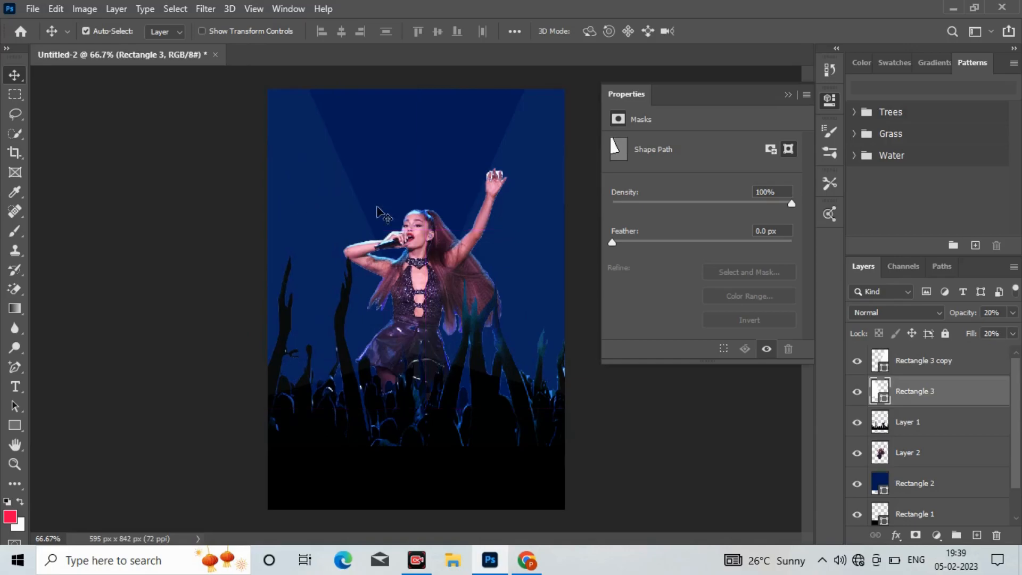
# Duplicate the light beam on the poster's right half and move the copy toward the middle of the canvas
pyautogui.click(521, 250)
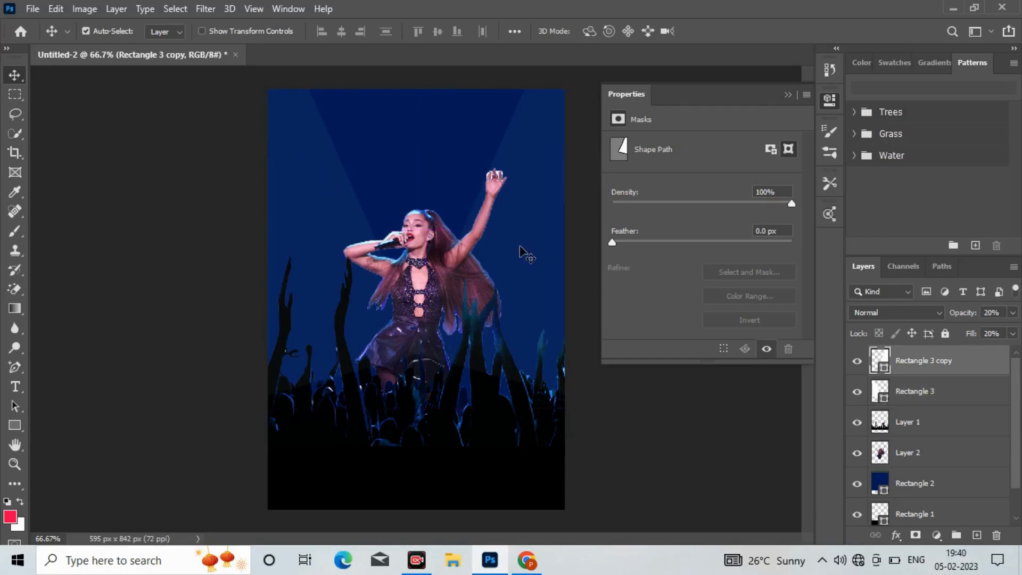
pyautogui.press('ctrl')
pyautogui.hotkey('ctrl', 'j')
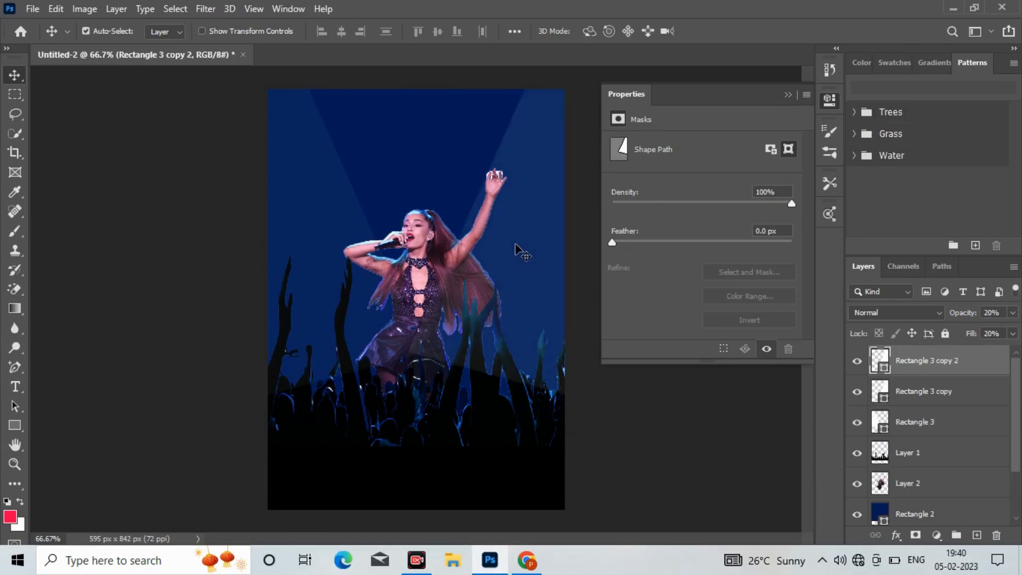
pyautogui.moveTo(516, 245); pyautogui.dragTo(376, 288)
# Rotate the new beam copy upright and position it behind the canvas's upper edge, centred over the singer
pyautogui.hotkey('ctrl', 't')
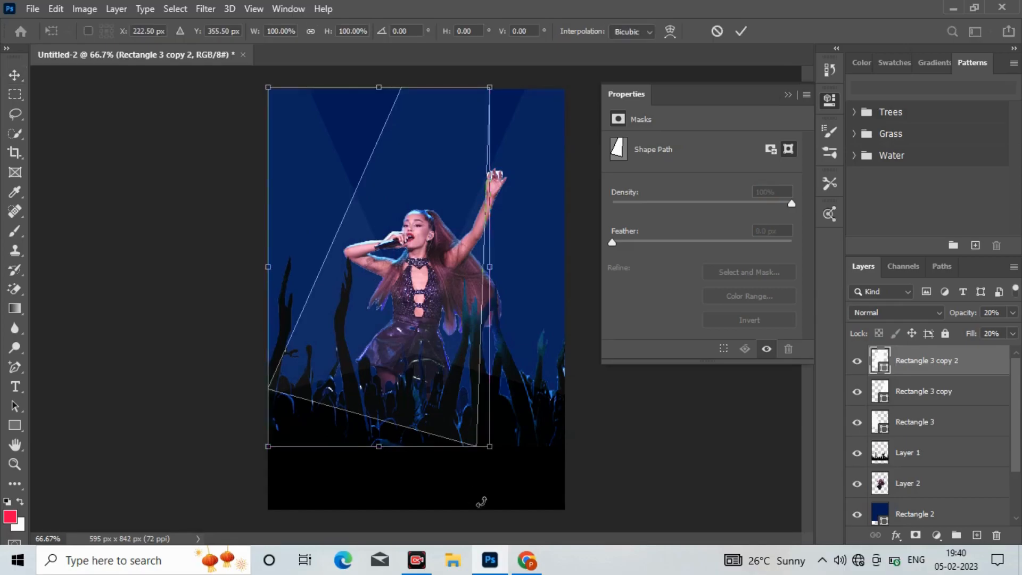
pyautogui.moveTo(514, 461); pyautogui.dragTo(538, 397)
pyautogui.press('Return')
pyautogui.moveTo(422, 128); pyautogui.dragTo(420, 92)
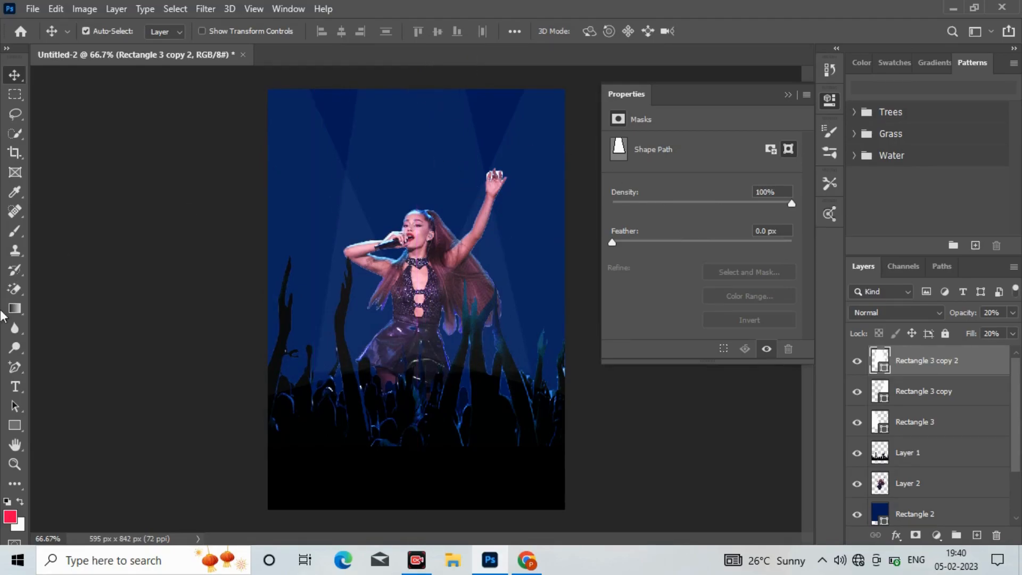
# Change the fill of the central beam to purple
pyautogui.click(16, 426)
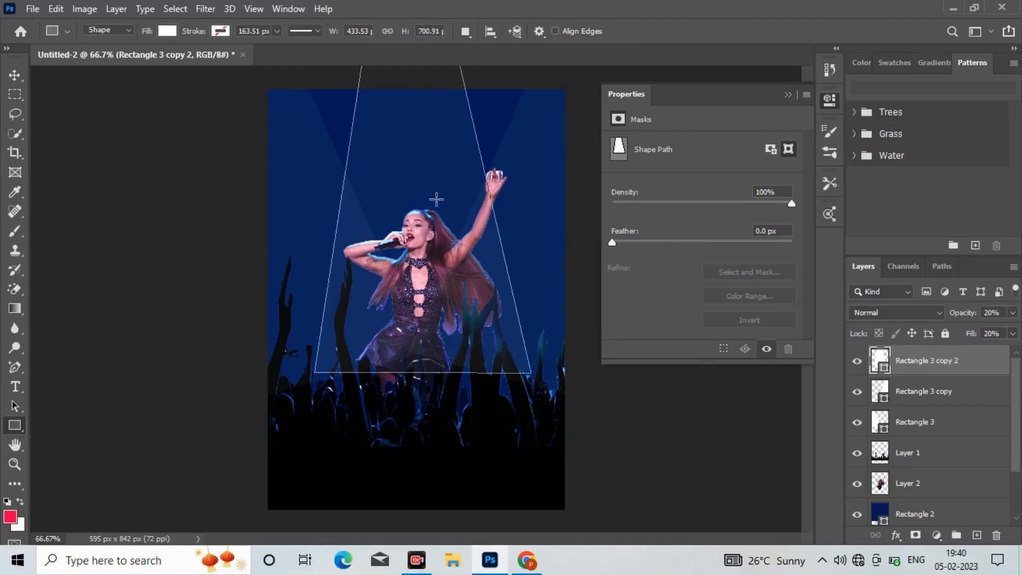
pyautogui.click(166, 33)
pyautogui.click(113, 110)
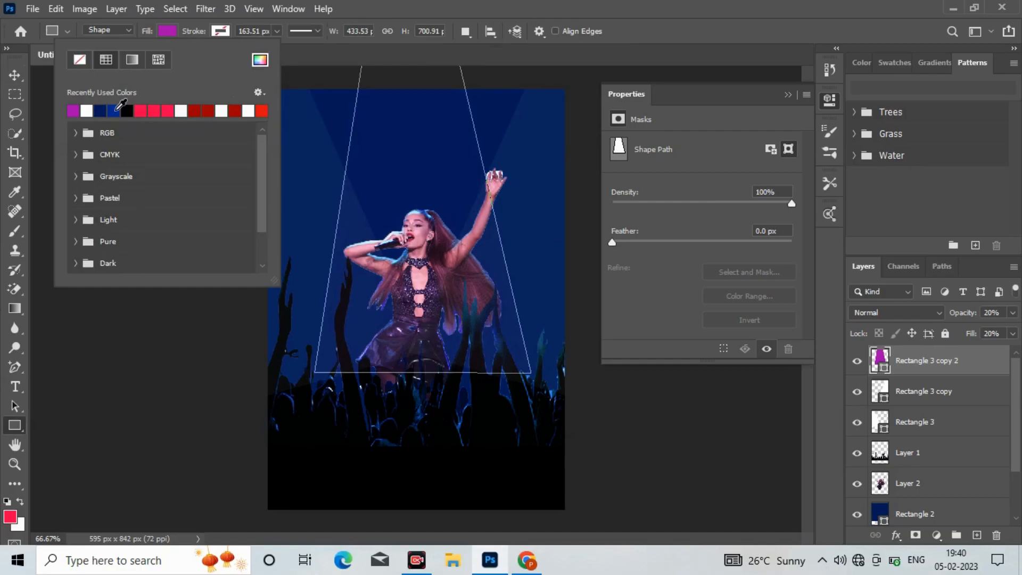
pyautogui.click(15, 75)
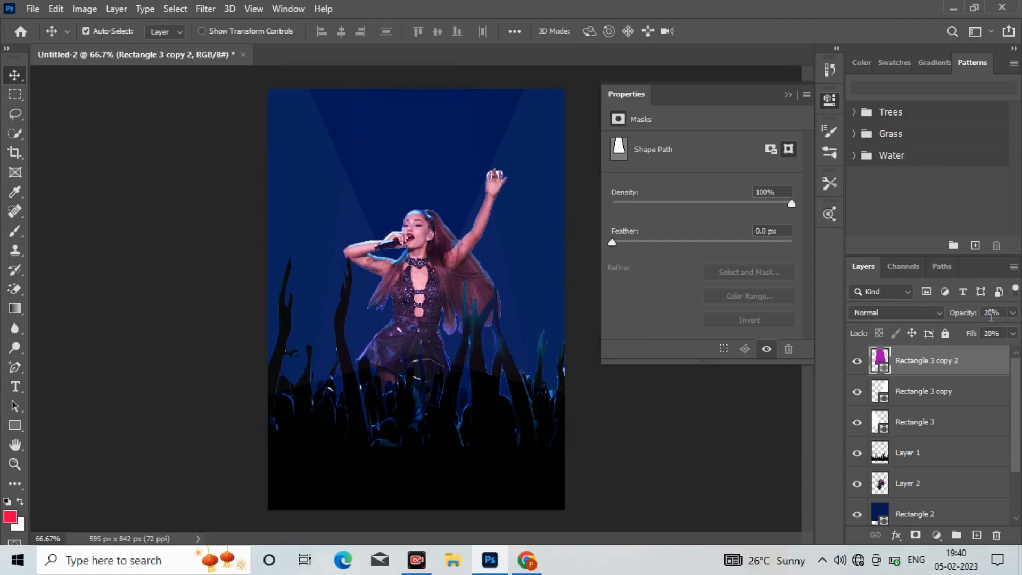
# Set the purple beam layer's opacity and fill to 40%
pyautogui.press('BackSpace')
pyautogui.write('4')
pyautogui.write('4')
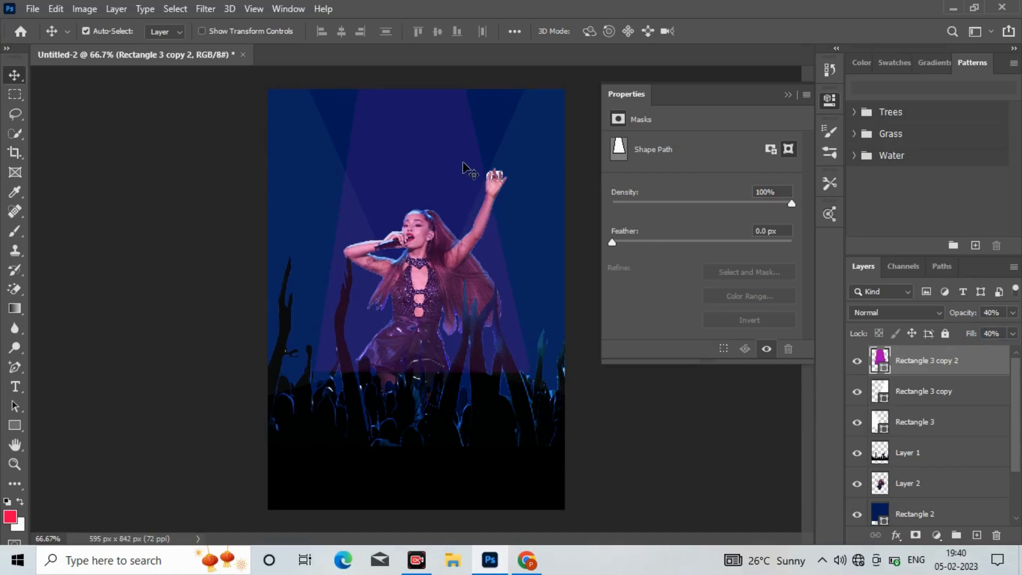
# Duplicate the purple beam twice and shift the topmost copy toward the poster's left side
pyautogui.hotkey('ctrl', 'j')
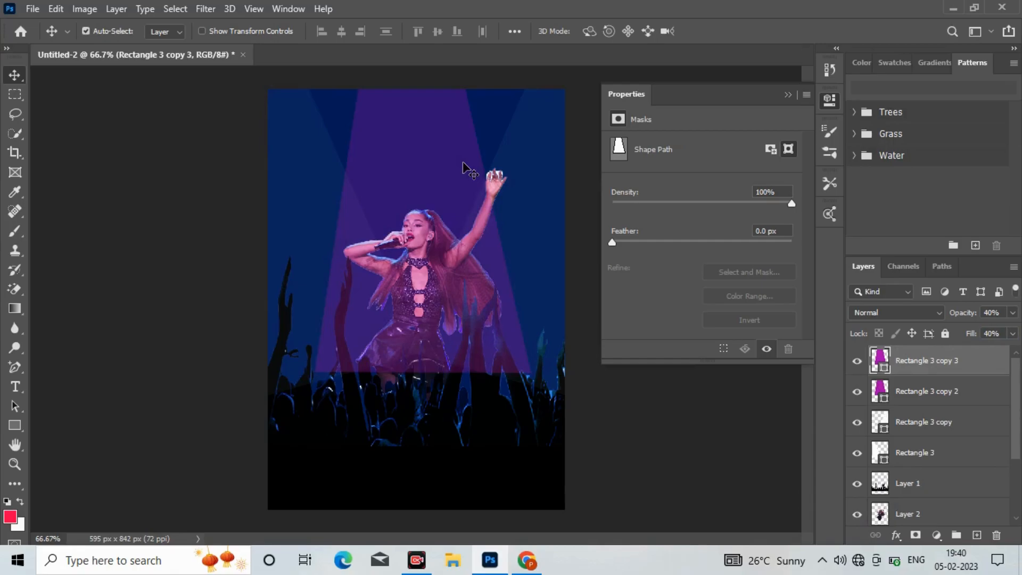
pyautogui.hotkey('ctrl', 'j')
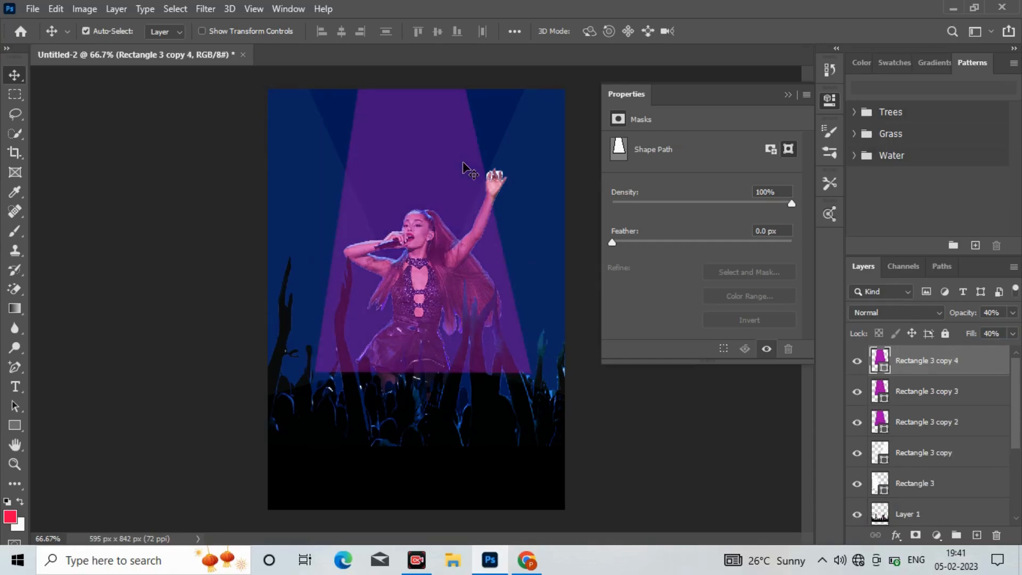
pyautogui.moveTo(463, 161); pyautogui.dragTo(397, 163)
# Narrow the shifted purple beam to about 60% width, rotate it about -17°, and place it across the canvas's left edge
pyautogui.hotkey('ctrl', 't')
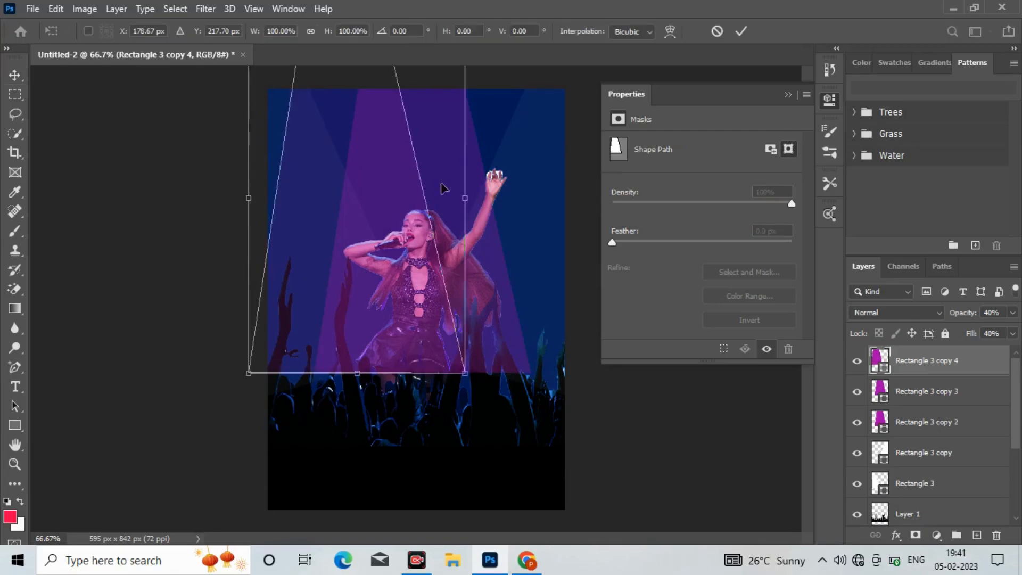
pyautogui.moveTo(468, 200); pyautogui.dragTo(382, 184)
pyautogui.moveTo(395, 398); pyautogui.dragTo(446, 360)
pyautogui.moveTo(315, 214); pyautogui.dragTo(256, 217)
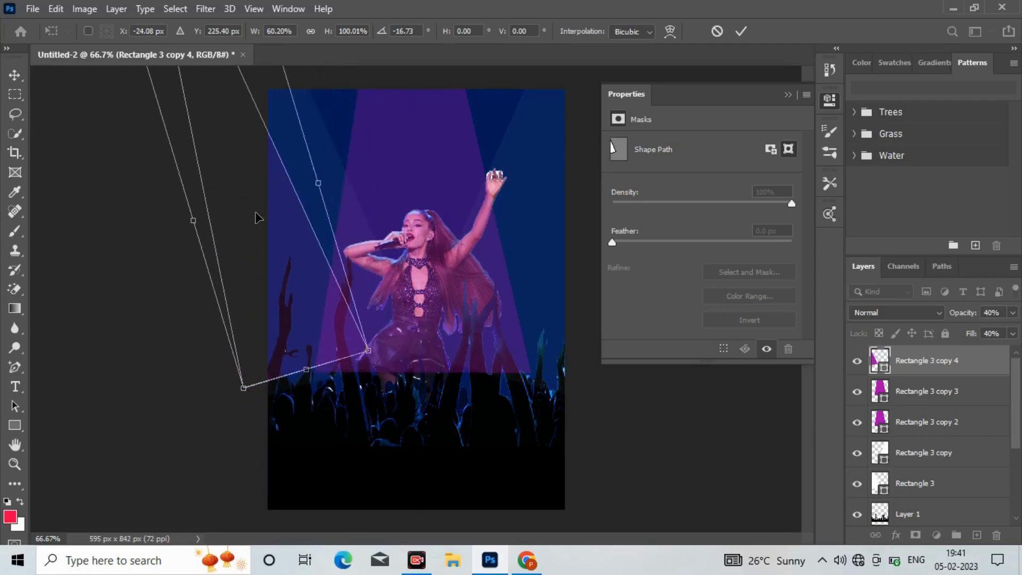
pyautogui.press('Return')
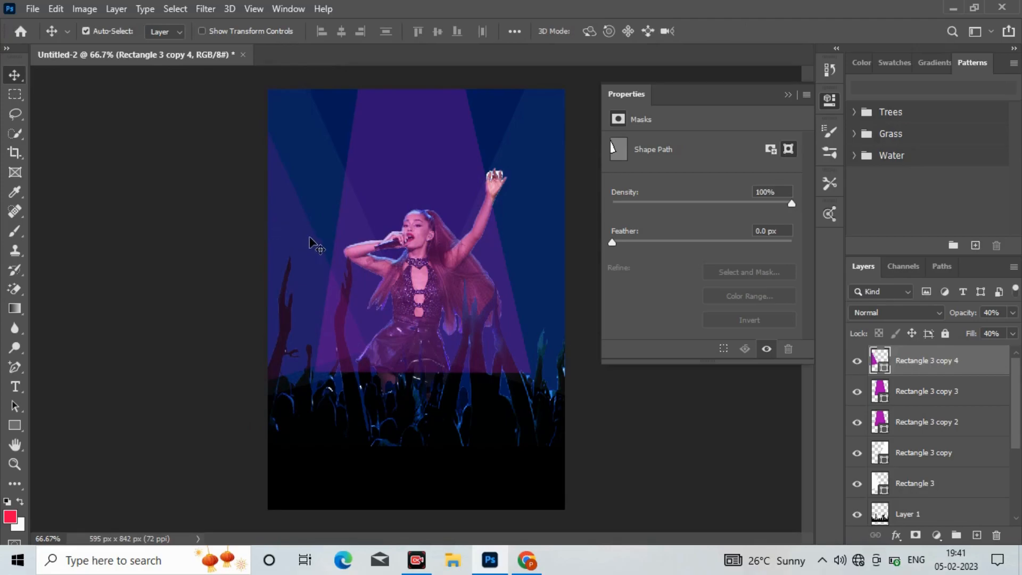
pyautogui.moveTo(302, 238)
pyautogui.mouseDown()
pyautogui.moveTo(288, 206)
pyautogui.moveTo(320, 217)
pyautogui.moveTo(331, 250)
pyautogui.moveTo(328, 319)
pyautogui.moveTo(295, 205)
pyautogui.moveTo(296, 249)
pyautogui.mouseUp()
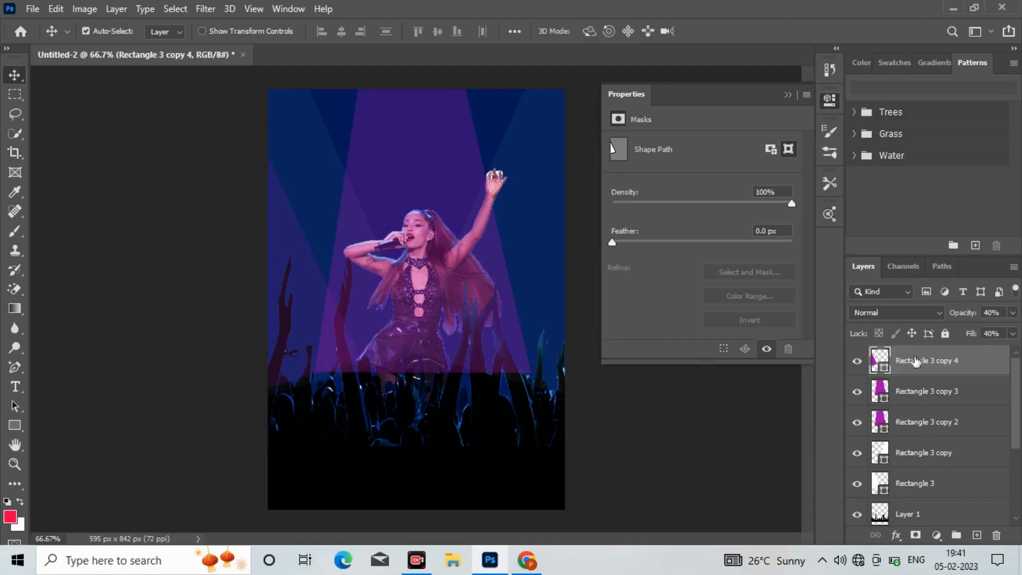
# Move the slanted purple beam below the crowd layer and place a mirrored copy at the canvas's right edge
pyautogui.moveTo(918, 362); pyautogui.dragTo(918, 452)
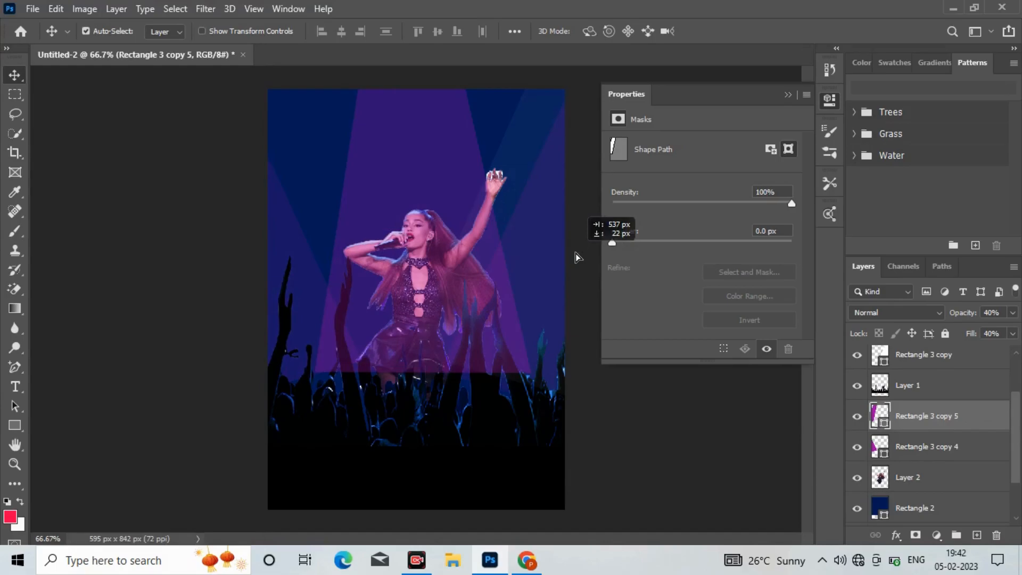
pyautogui.moveTo(576, 254); pyautogui.dragTo(556, 264)
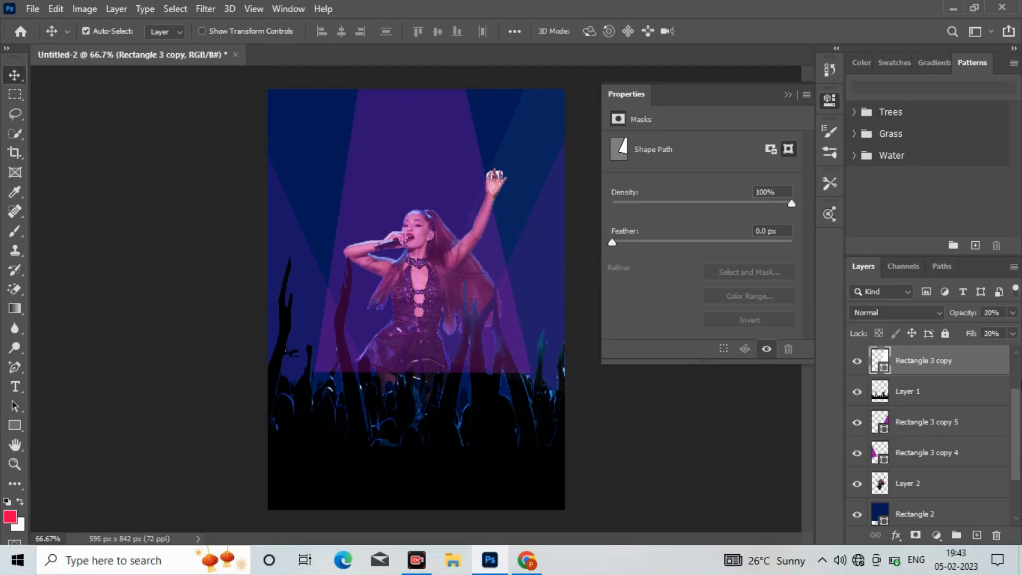
pyautogui.click(942, 426)
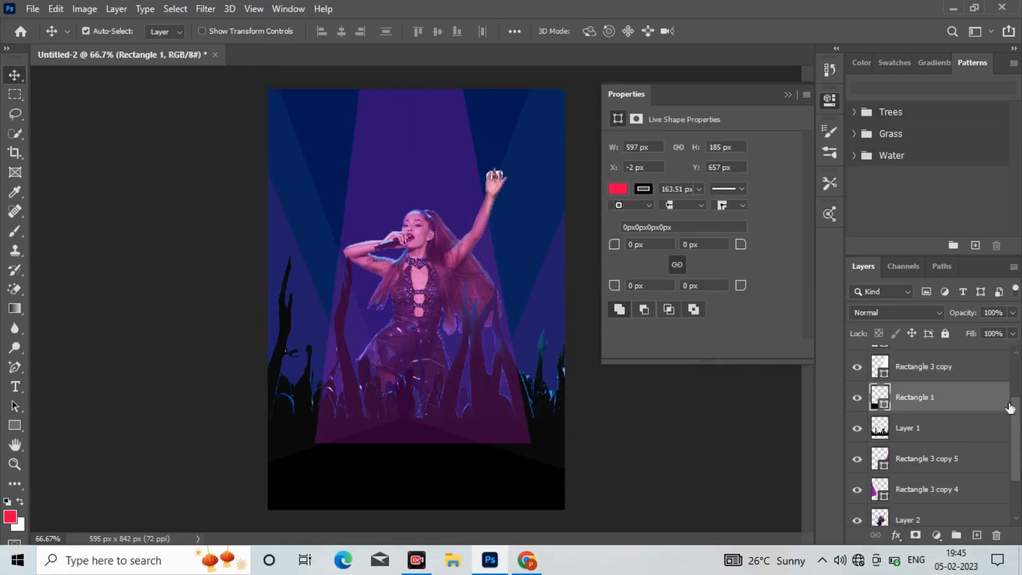
# Move the black rectangle layer to the top of the layer stack and reduce its height to 133 px from above
pyautogui.scroll(3, 1017, 407)
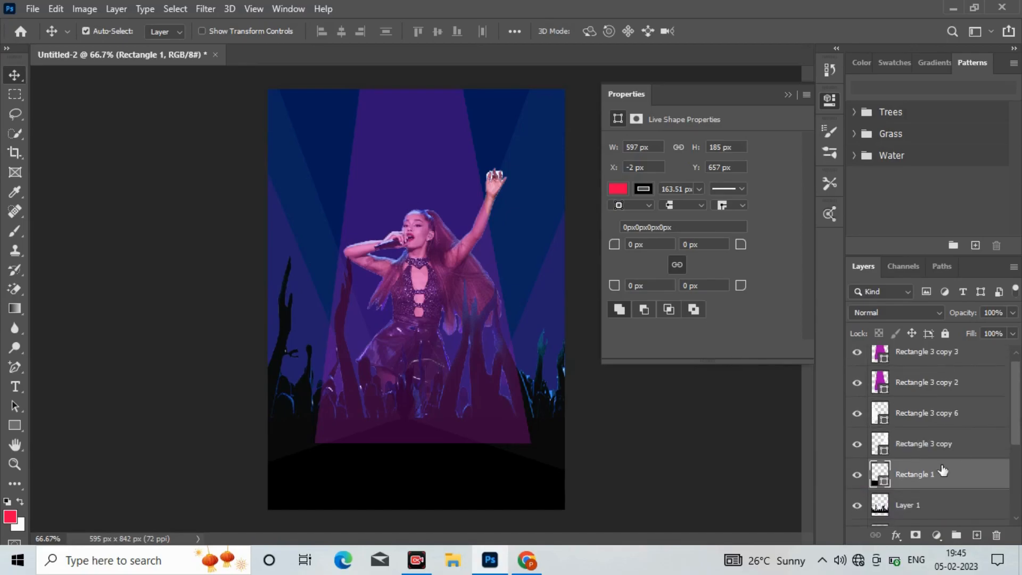
pyautogui.moveTo(941, 471); pyautogui.dragTo(946, 359)
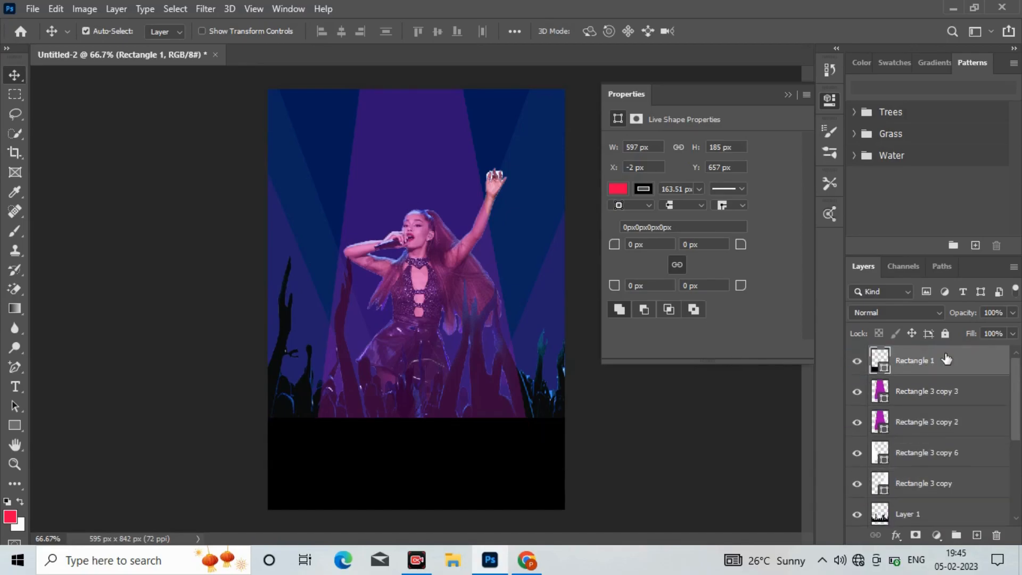
pyautogui.press('ctrl')
pyautogui.hotkey('ctrl', 't')
pyautogui.moveTo(415, 421); pyautogui.dragTo(414, 443)
pyautogui.press('Return')
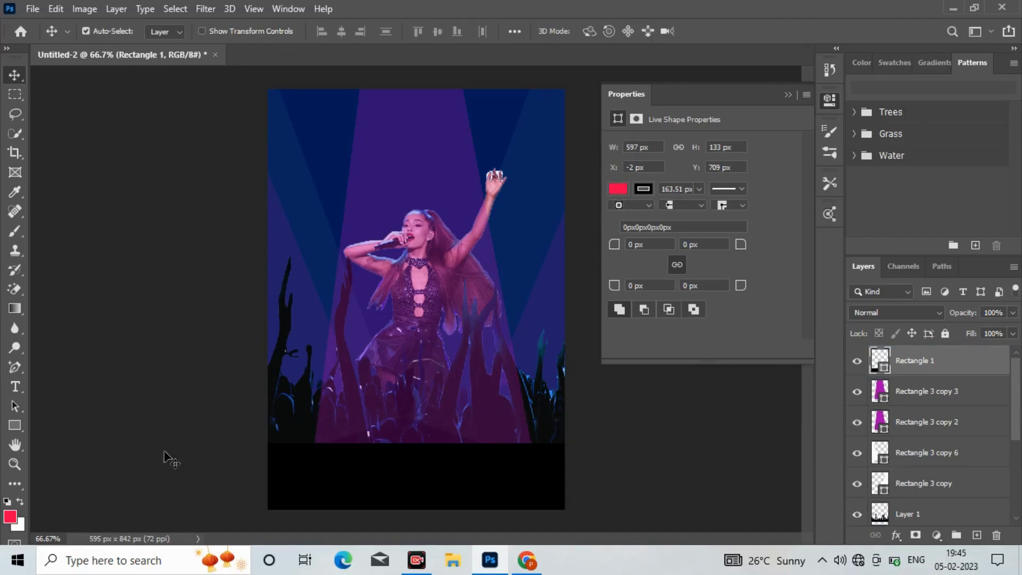
# Start a text layer near the poster's upper-left area and set its colour to off-white fdfafb
pyautogui.click(13, 391)
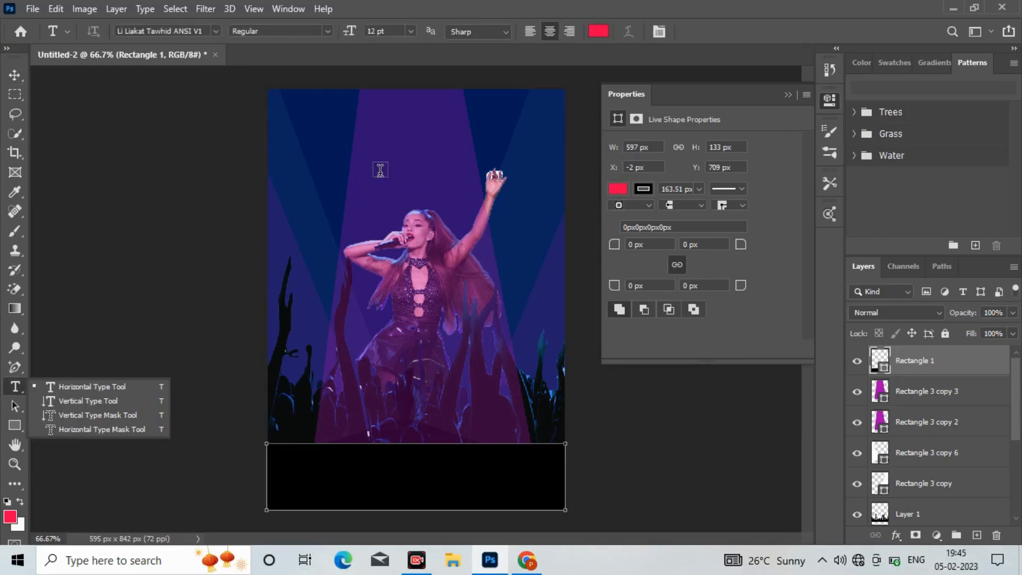
pyautogui.click(325, 112)
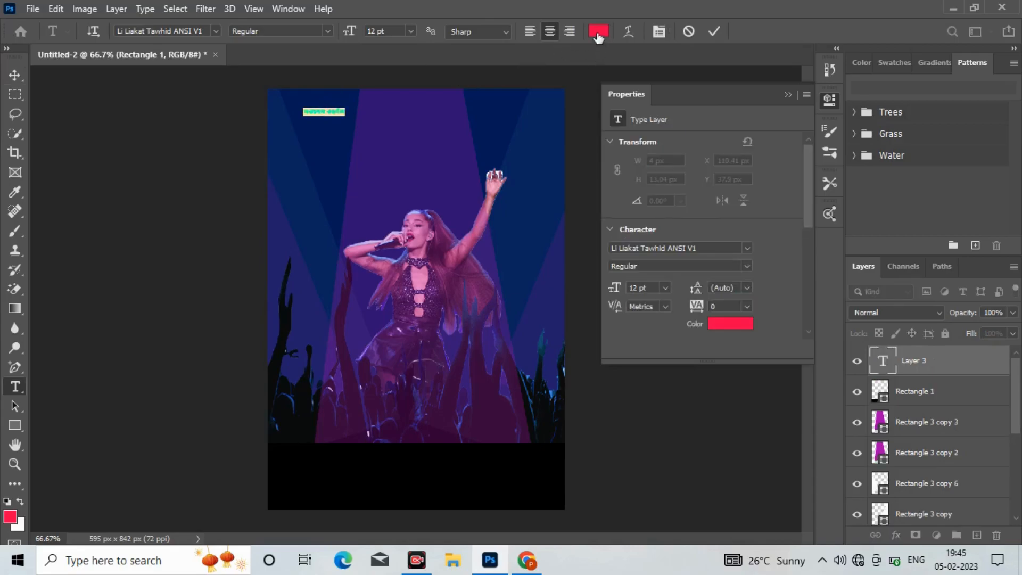
pyautogui.click(599, 31)
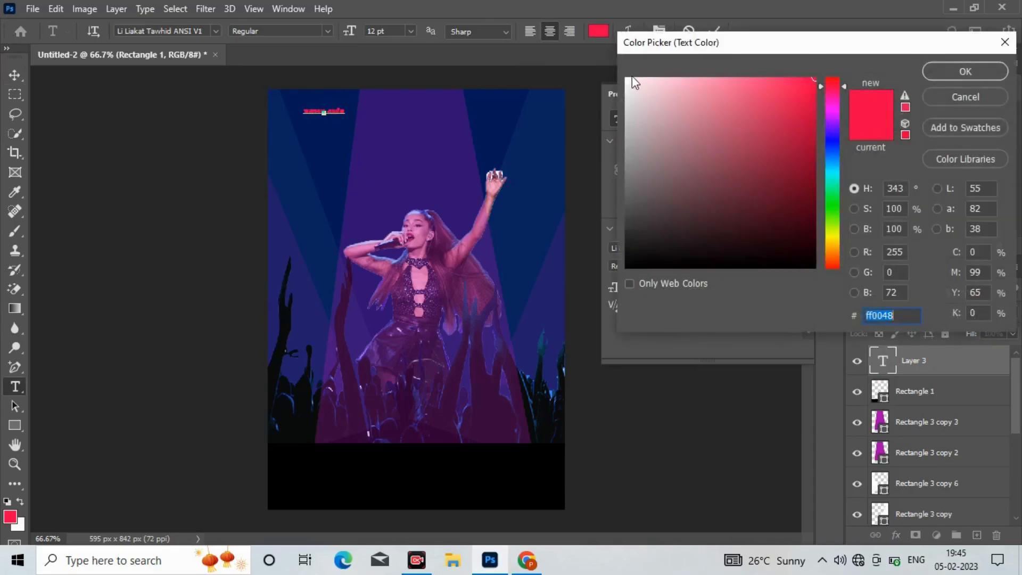
pyautogui.click(628, 79)
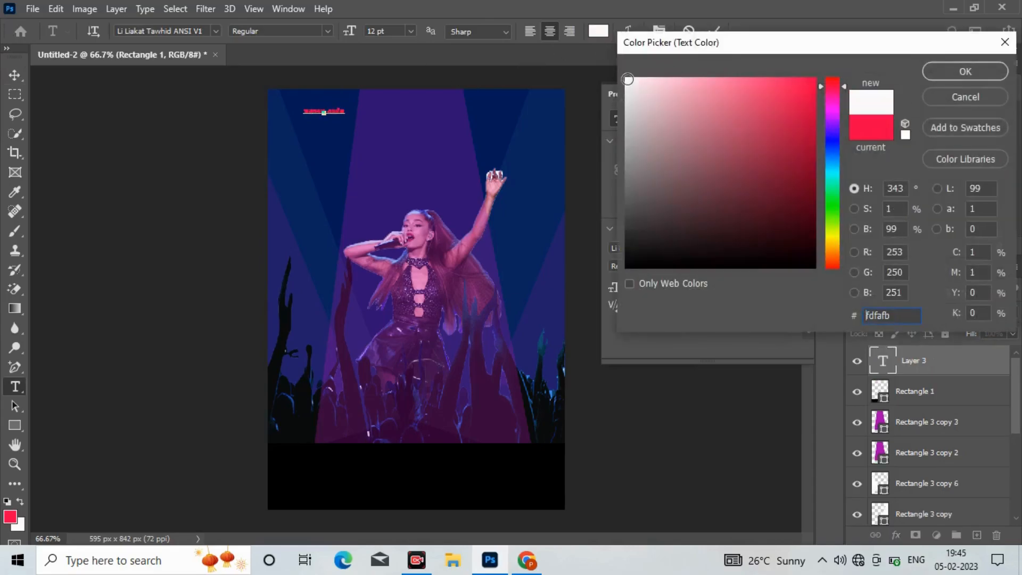
pyautogui.click(927, 71)
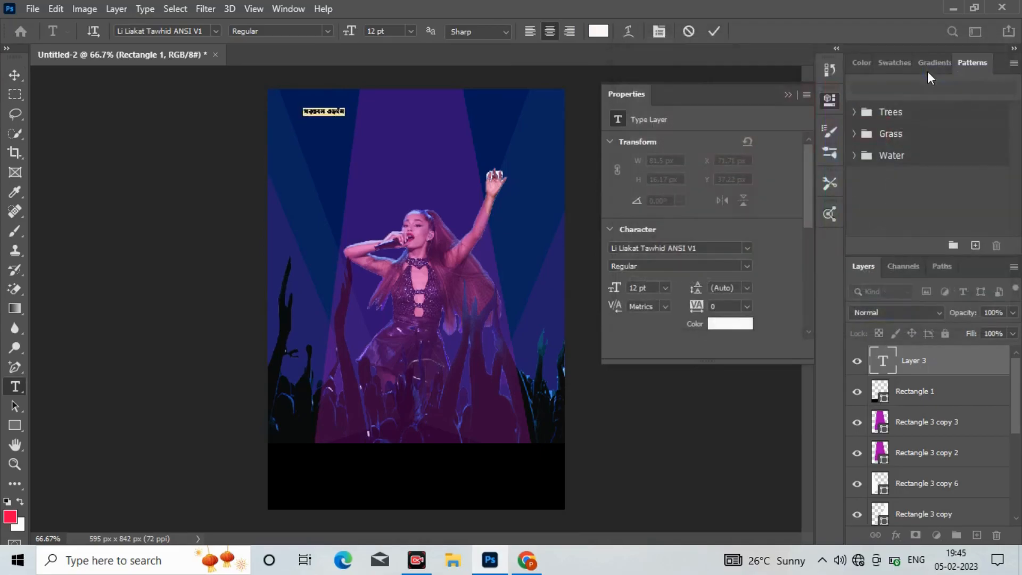
# Set the text to GFS Didot at 16 pt and enter COMPANY NAME PRESENT as the heading
pyautogui.click(216, 30)
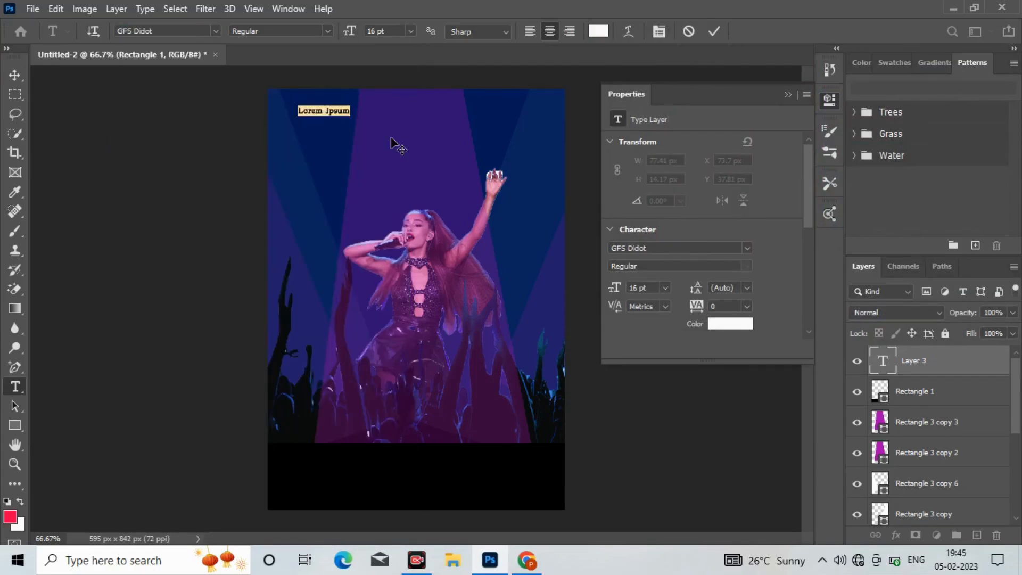
pyautogui.write('COMAH')
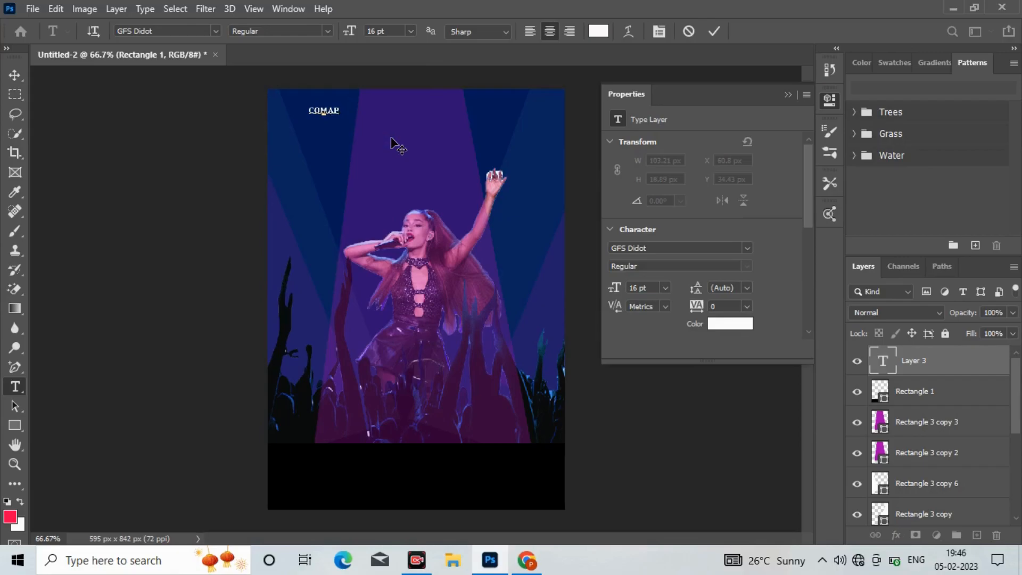
pyautogui.press('BackSpace')
pyautogui.press('BackSpace')
pyautogui.write('EANY')
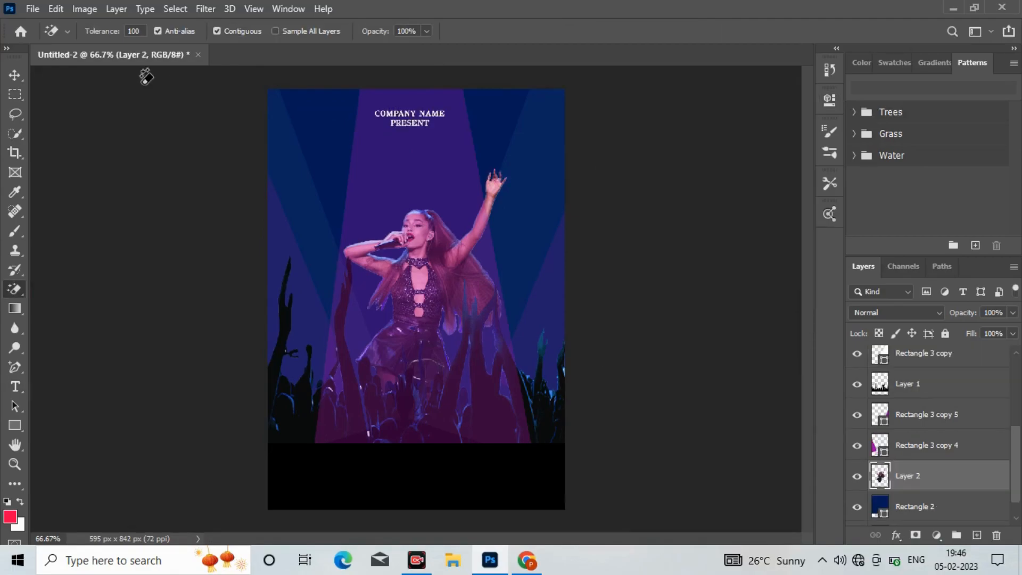
# Add the title lines 2 0 2 3, STREAMING, MUSIC and CONCERT below the company heading
pyautogui.click(15, 75)
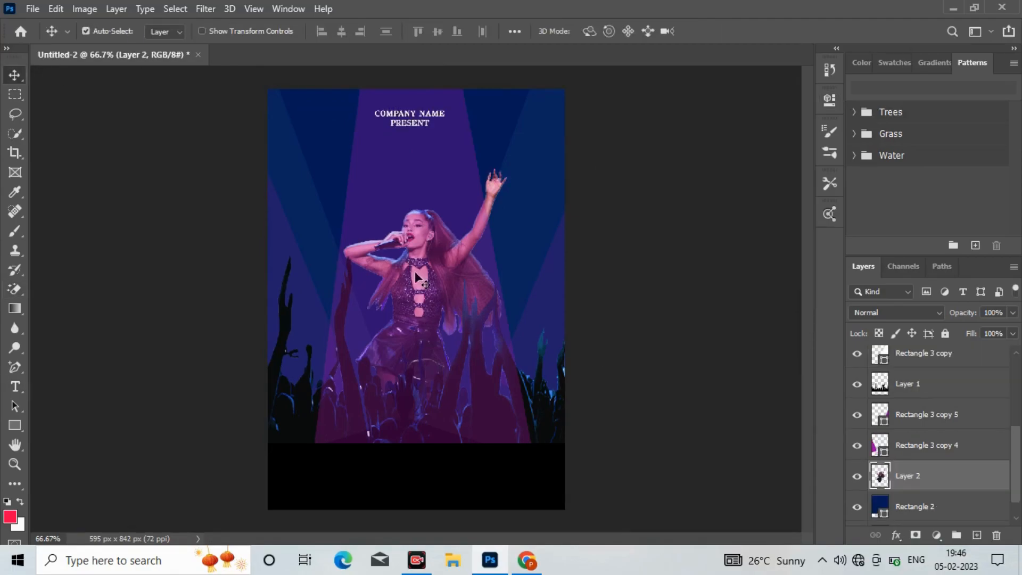
pyautogui.click(15, 387)
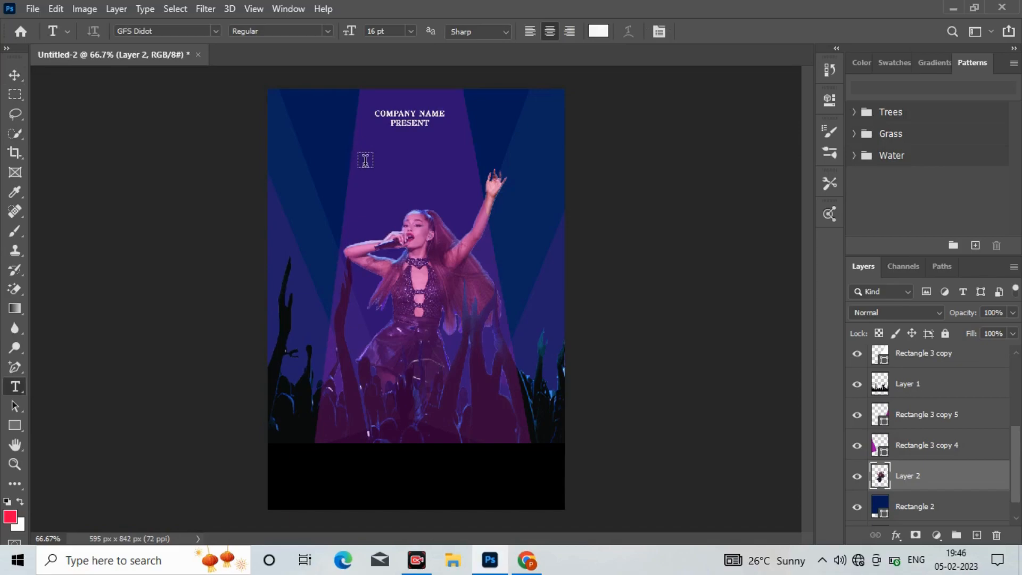
pyautogui.click(365, 161)
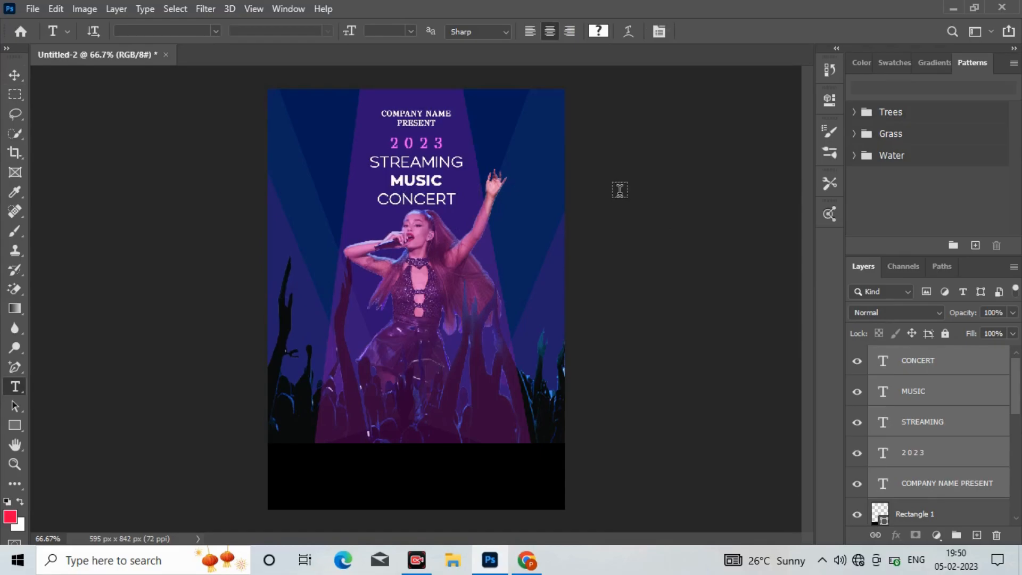
# Draw a 112 by 112 px square over the crowd and set its fill and stroke to dark blue
pyautogui.press('u')
pyautogui.moveTo(336, 379); pyautogui.dragTo(392, 435)
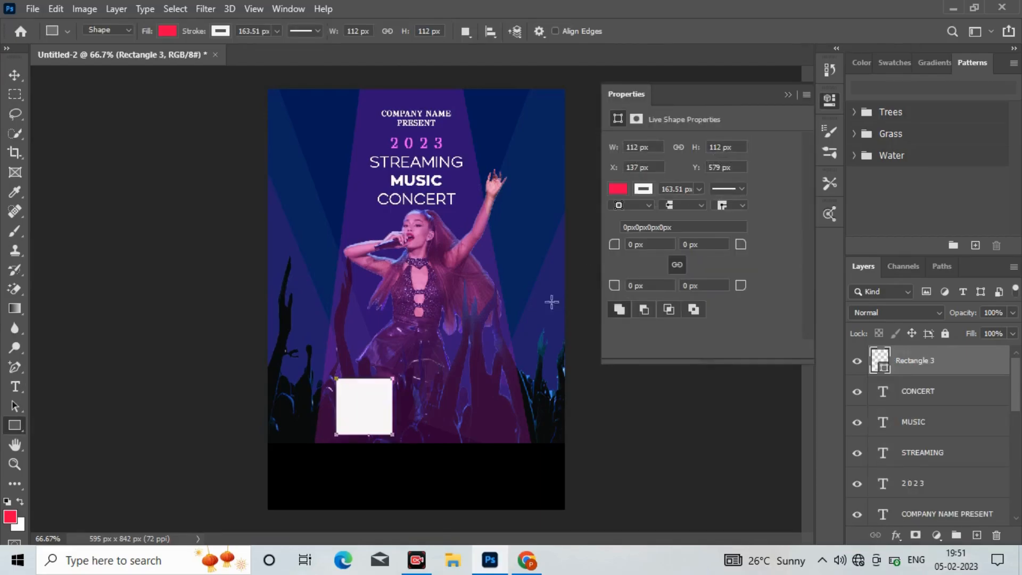
pyautogui.click(617, 190)
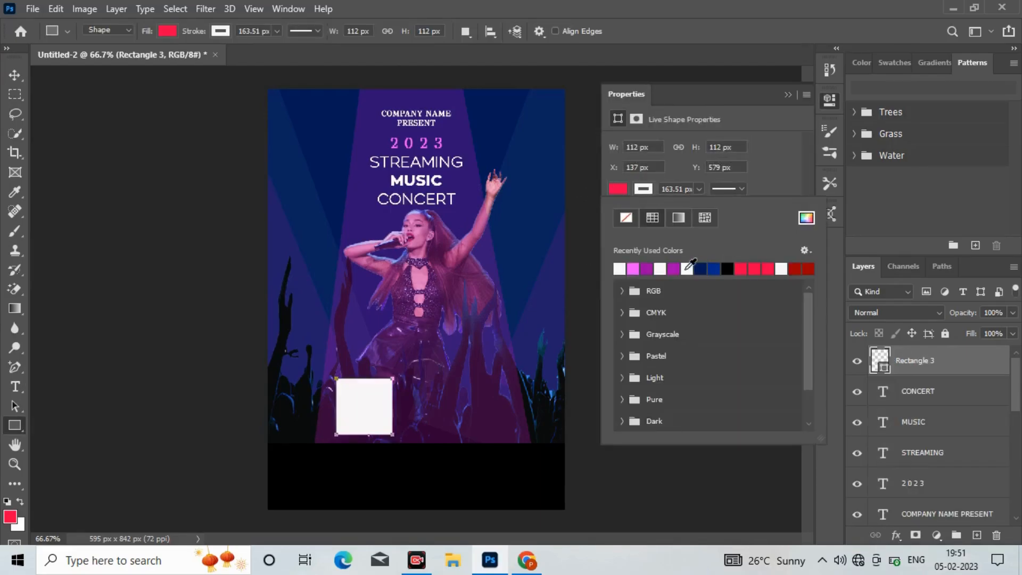
pyautogui.click(806, 219)
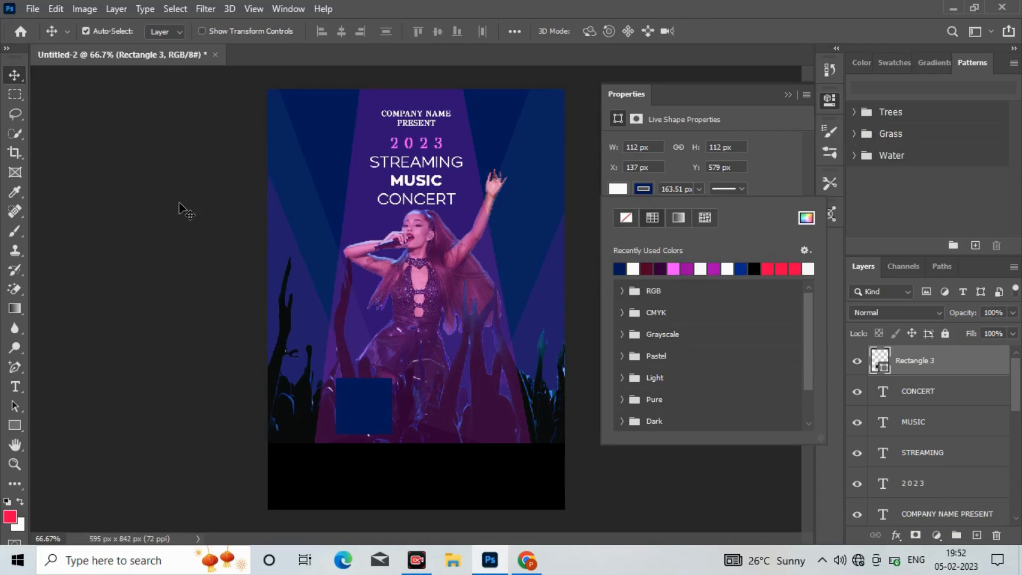
pyautogui.click(645, 189)
pyautogui.click(619, 189)
pyautogui.click(621, 267)
pyautogui.click(791, 177)
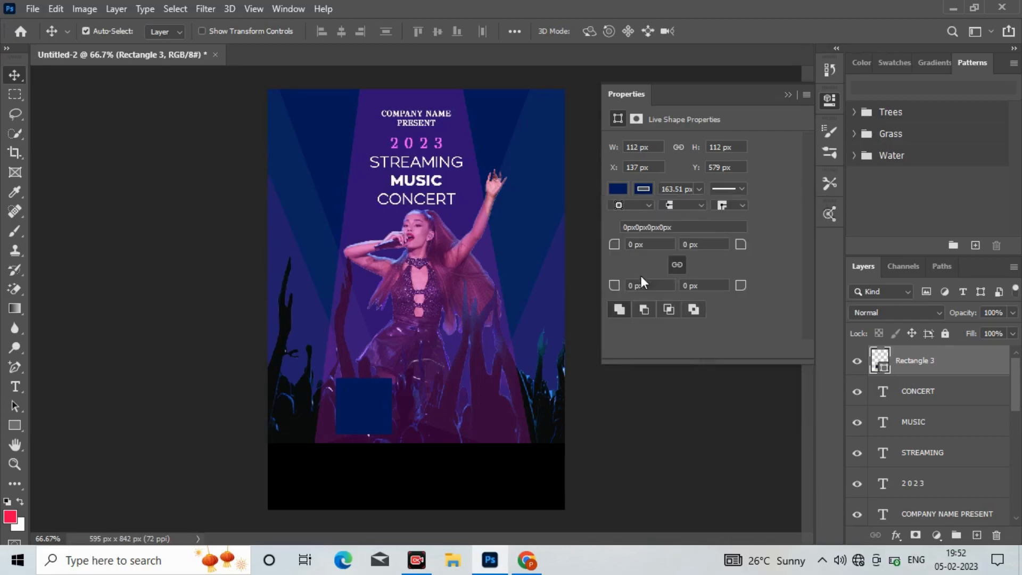
# Round the dark blue square's corners to 13 px and start an empty text layer in the black band below it
pyautogui.moveTo(619, 250); pyautogui.dragTo(630, 251)
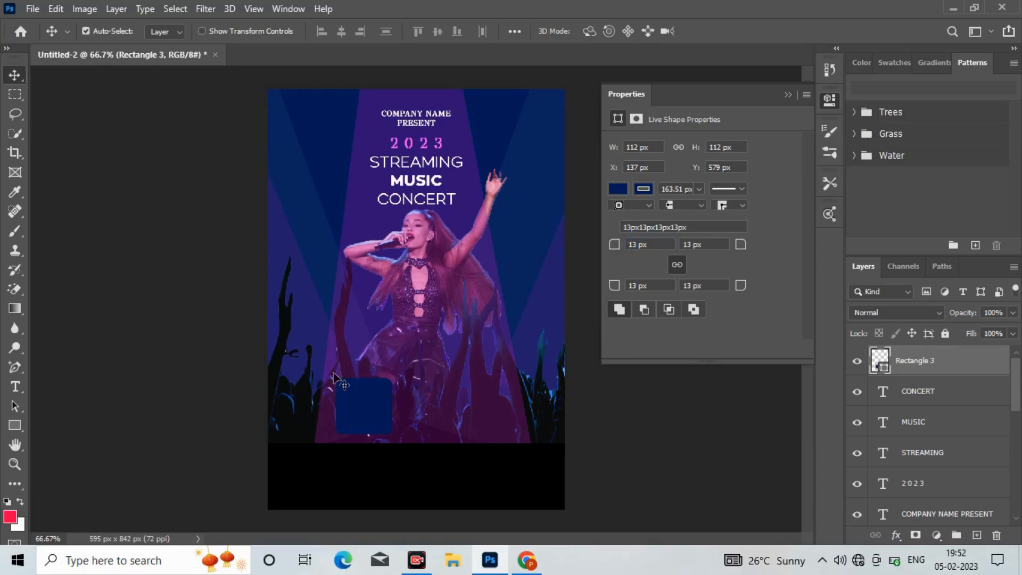
pyautogui.click(19, 389)
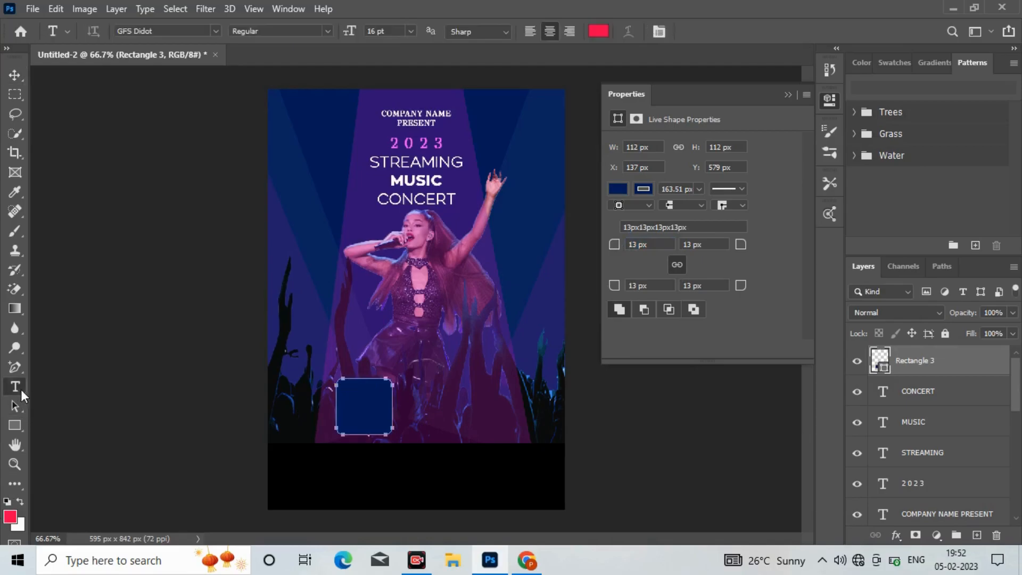
pyautogui.click(323, 468)
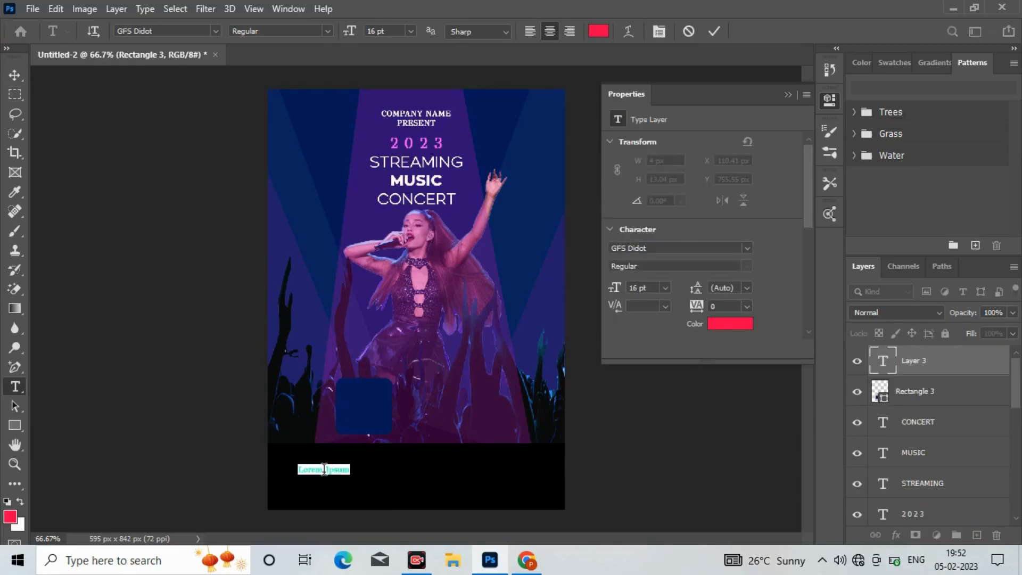
pyautogui.press('BackSpace')
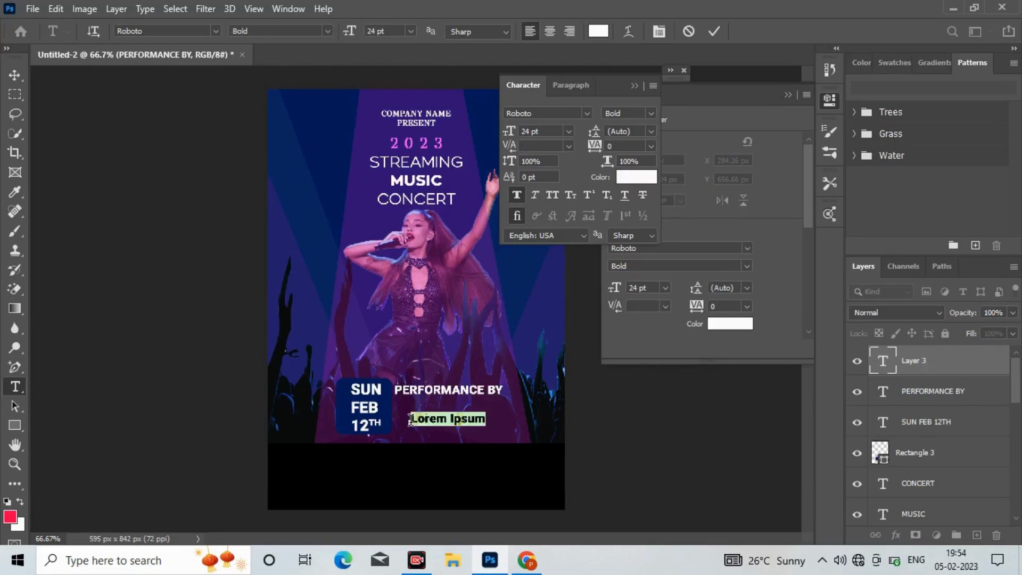
# Enter the first DJ's name in white Roboto Bold 24 pt below the PERFORMANCE BY line
pyautogui.write('DJ WA')
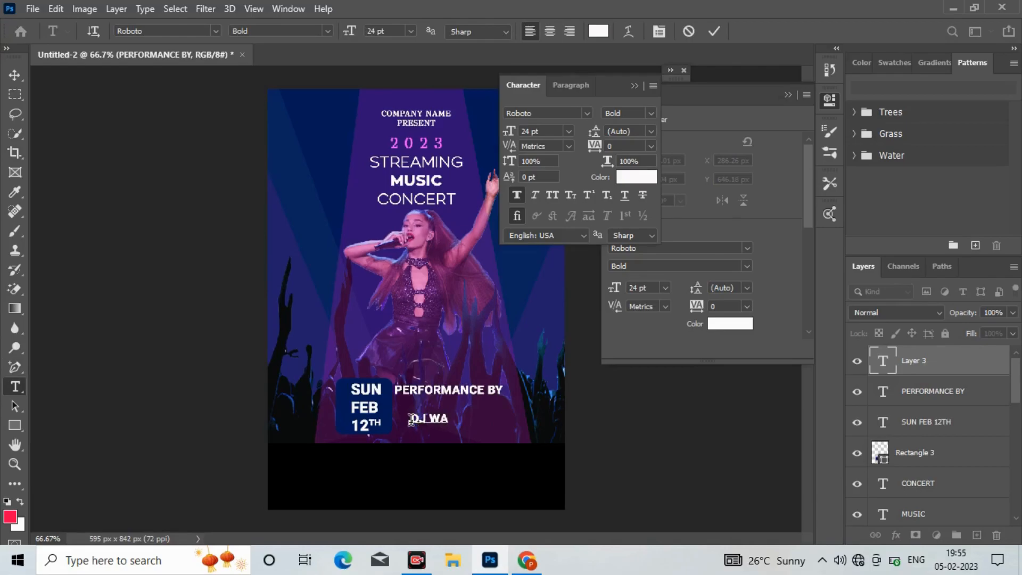
pyautogui.write('YA')
# Draw a 499 by 34 px rectangle in the black band below the crowd and remove its stroke and fill
pyautogui.moveTo(296, 461); pyautogui.dragTo(545, 477)
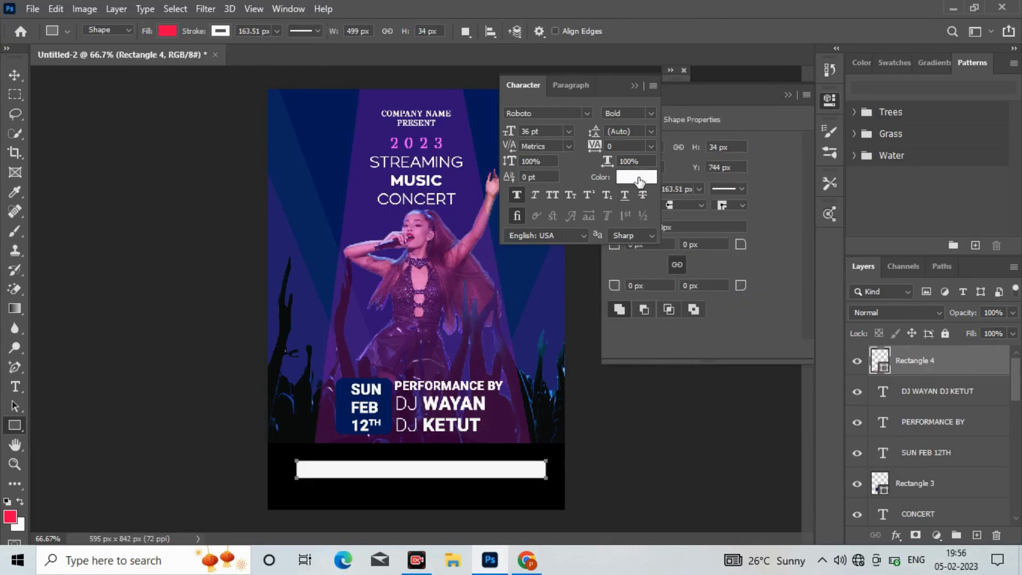
pyautogui.click(737, 148)
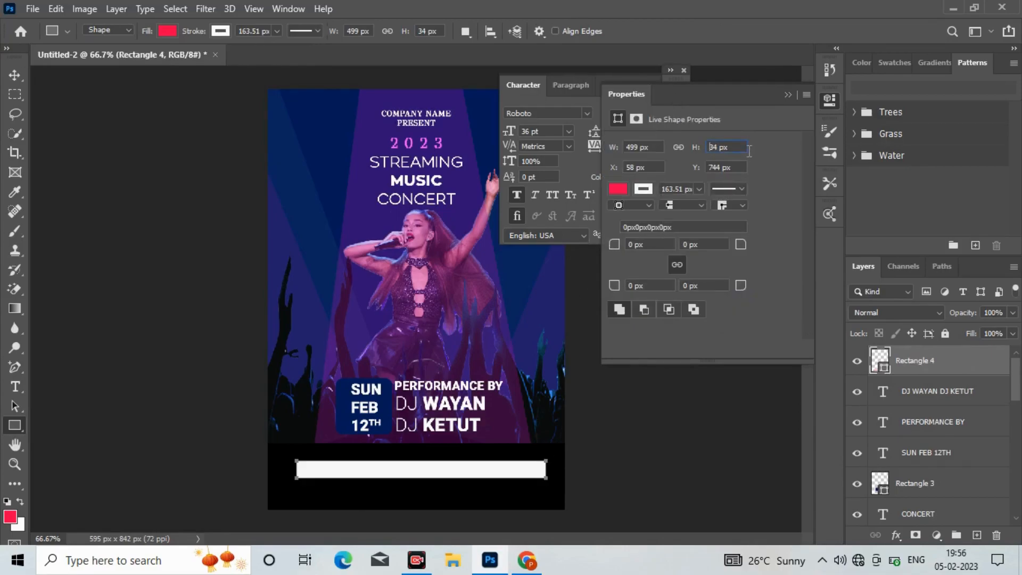
pyautogui.click(642, 189)
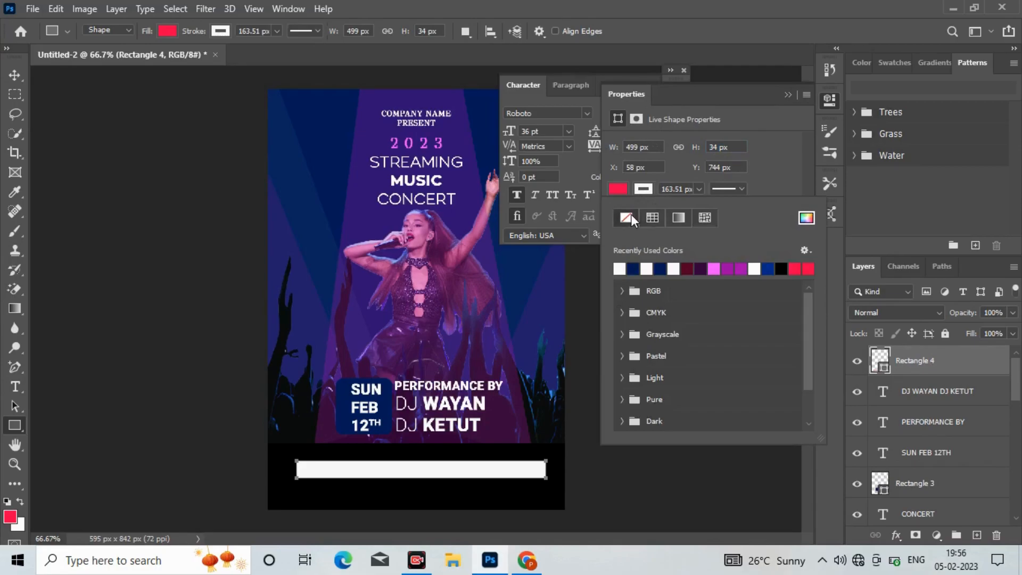
pyautogui.click(630, 215)
pyautogui.click(618, 190)
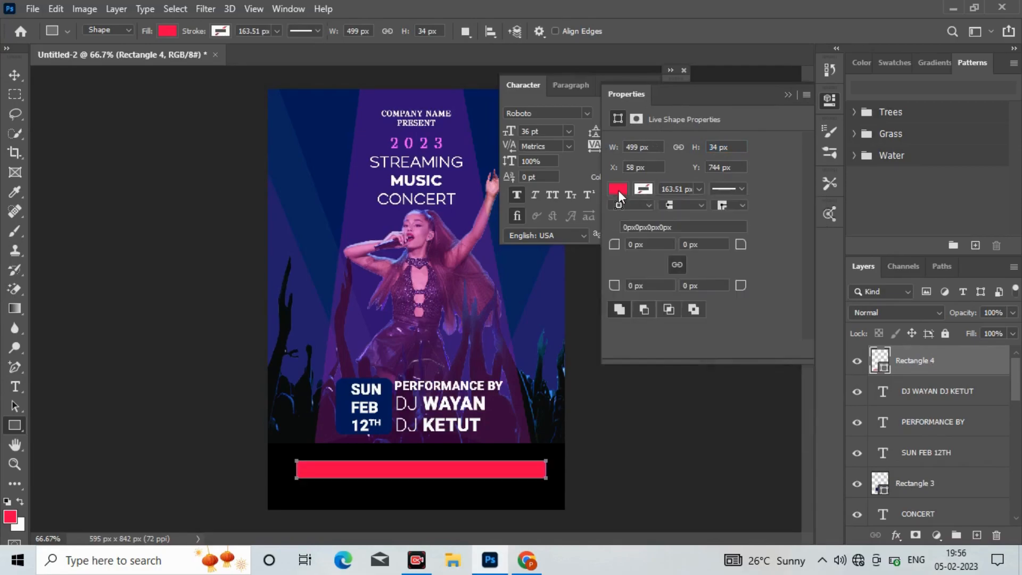
pyautogui.click(623, 217)
# Give the rectangle in the black band a dark blue stroke 5 px wide
pyautogui.click(651, 188)
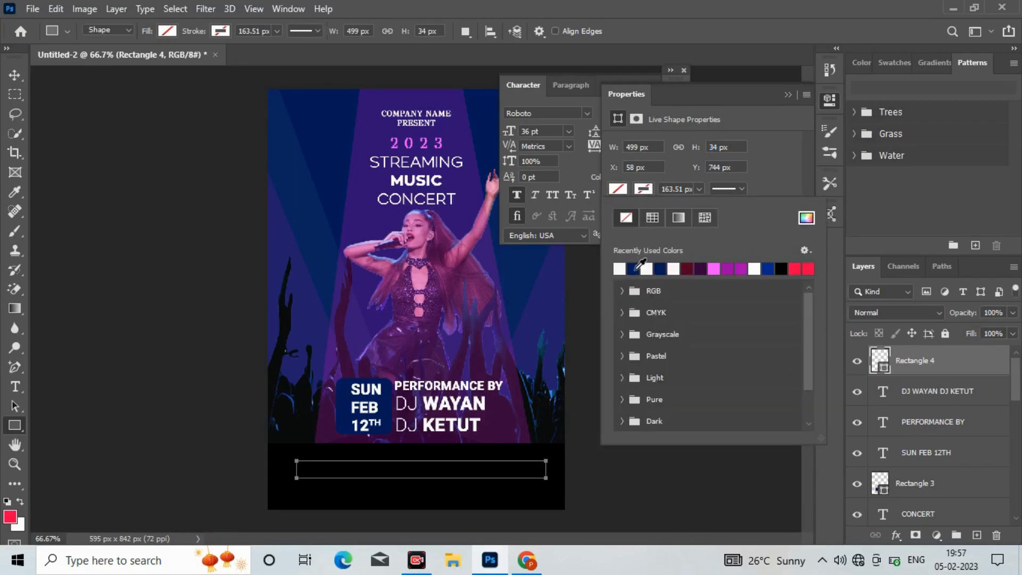
pyautogui.click(636, 269)
pyautogui.click(671, 188)
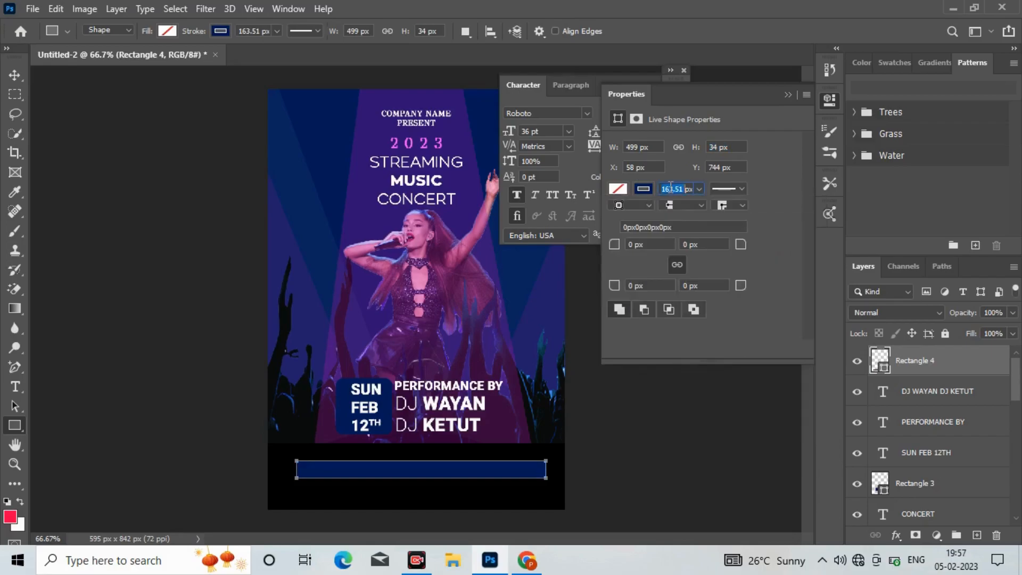
pyautogui.press('BackSpace')
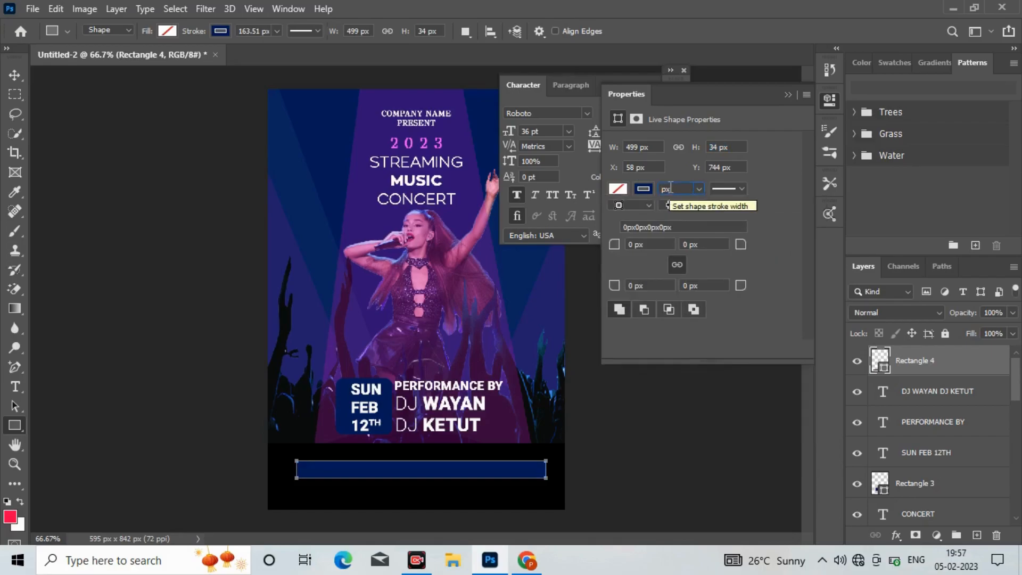
pyautogui.write('5')
pyautogui.press('Return')
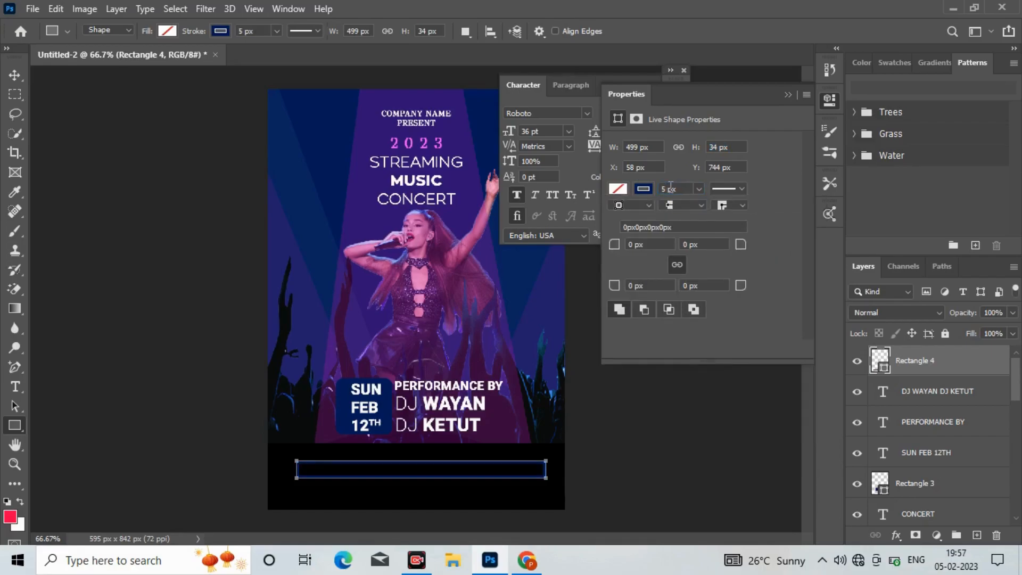
pyautogui.click(15, 77)
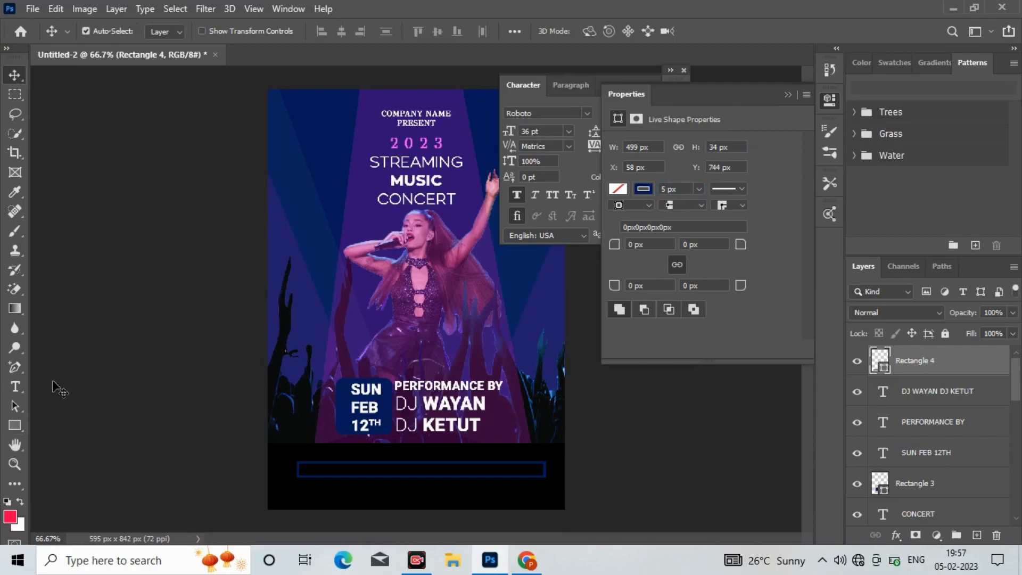
# Add a white Roboto Bold 36 pt text layer above the date box, starting with OPEN DOORS 9PM and a separator
pyautogui.click(15, 387)
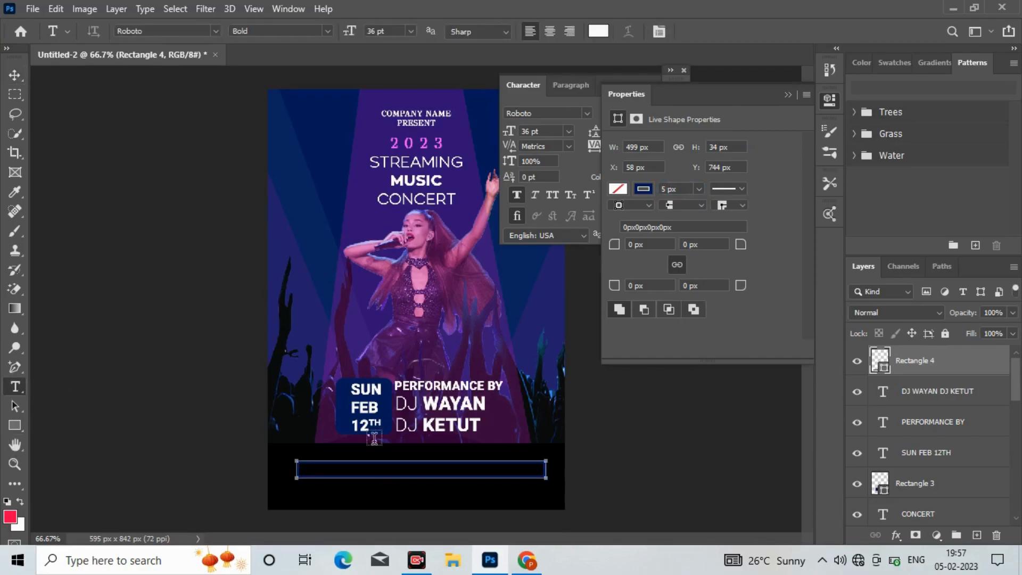
pyautogui.click(329, 361)
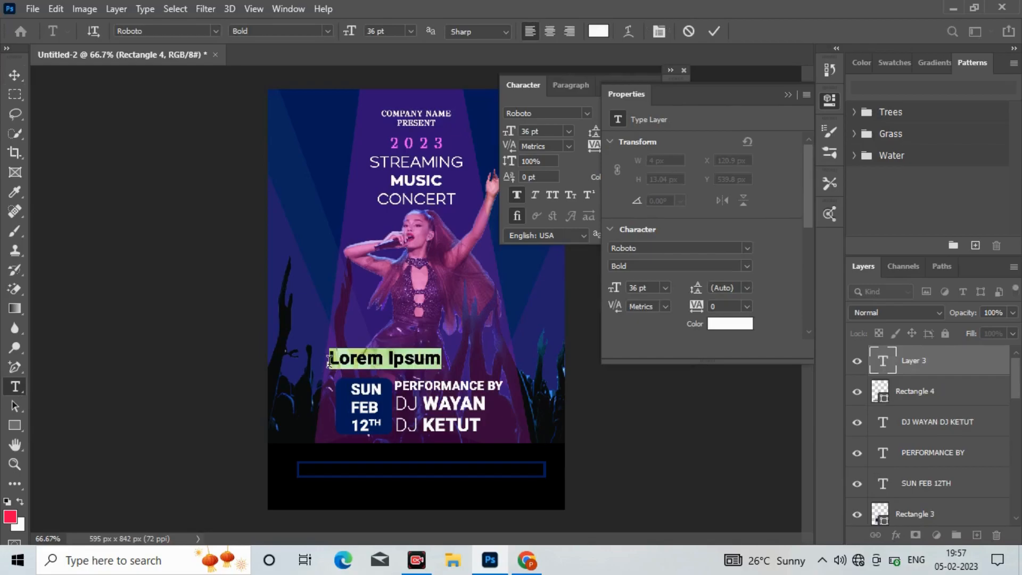
pyautogui.write('OPEN DOORS 9')
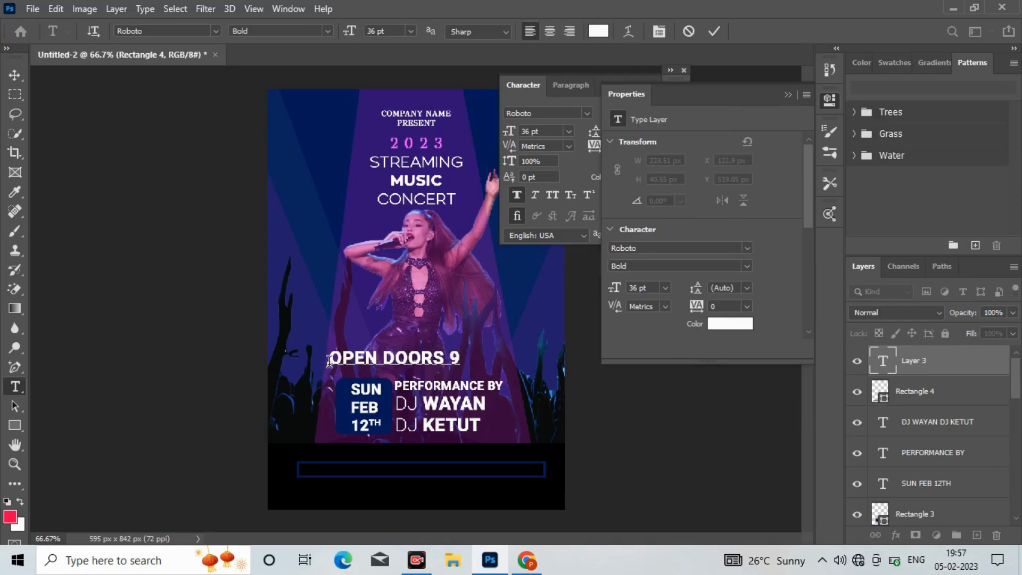
pyautogui.write('PM')
pyautogui.write(' \\')
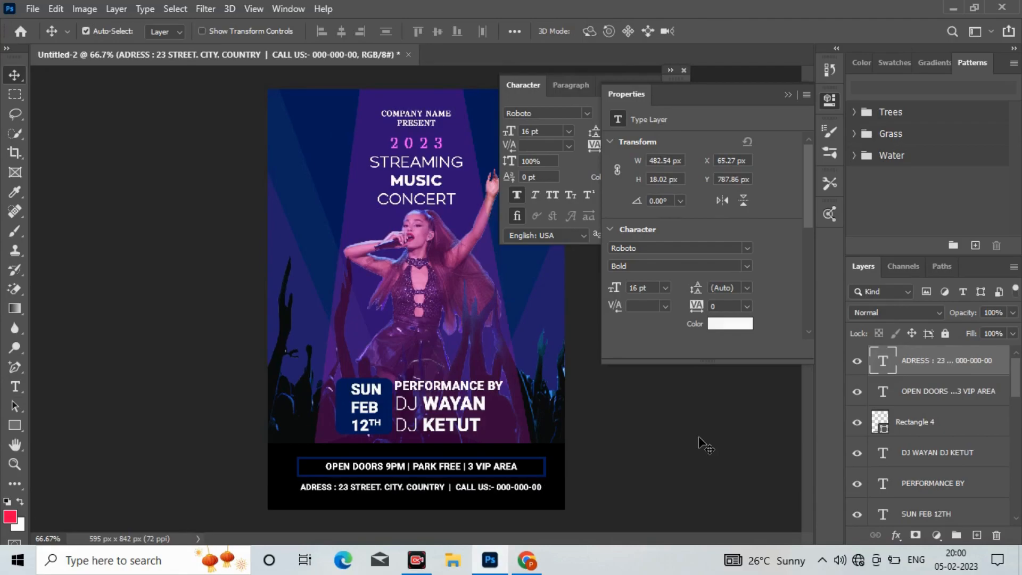
# Nudge the address line 1 px to the right, then collapse the floating Properties and Character panels and deselect the layer
pyautogui.press('Right')
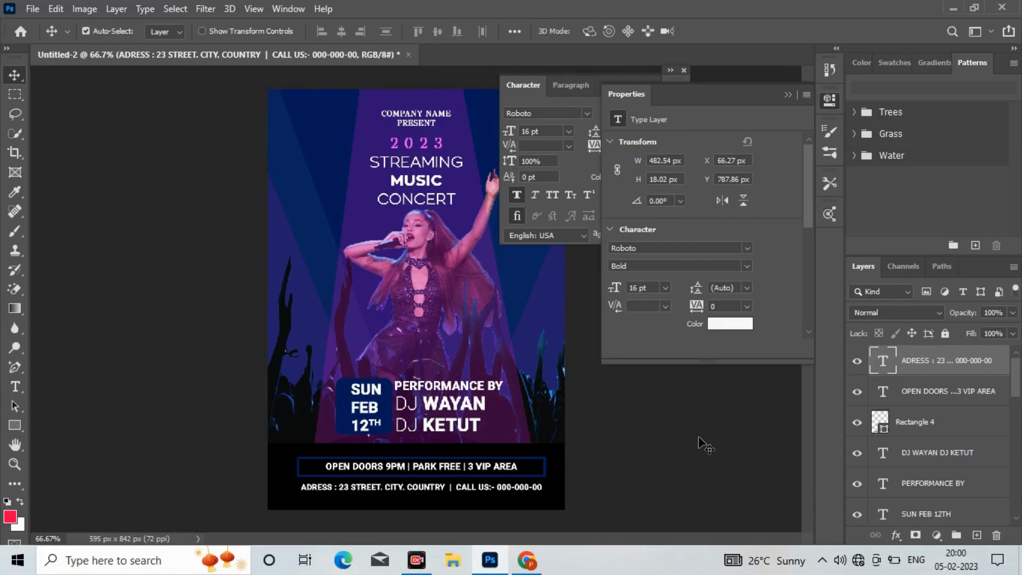
pyautogui.click(787, 95)
pyautogui.click(638, 90)
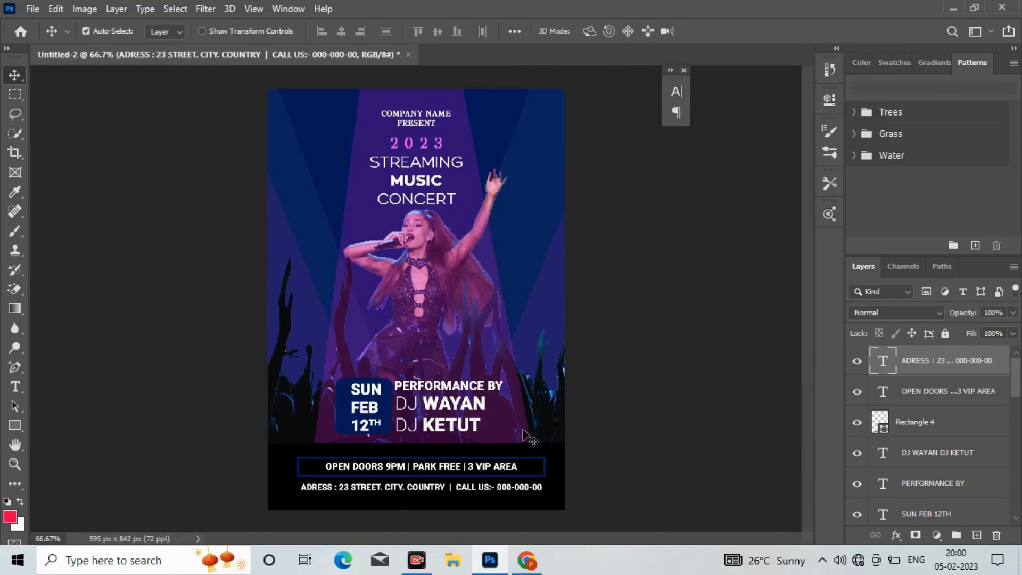
pyautogui.moveTo(493, 557)
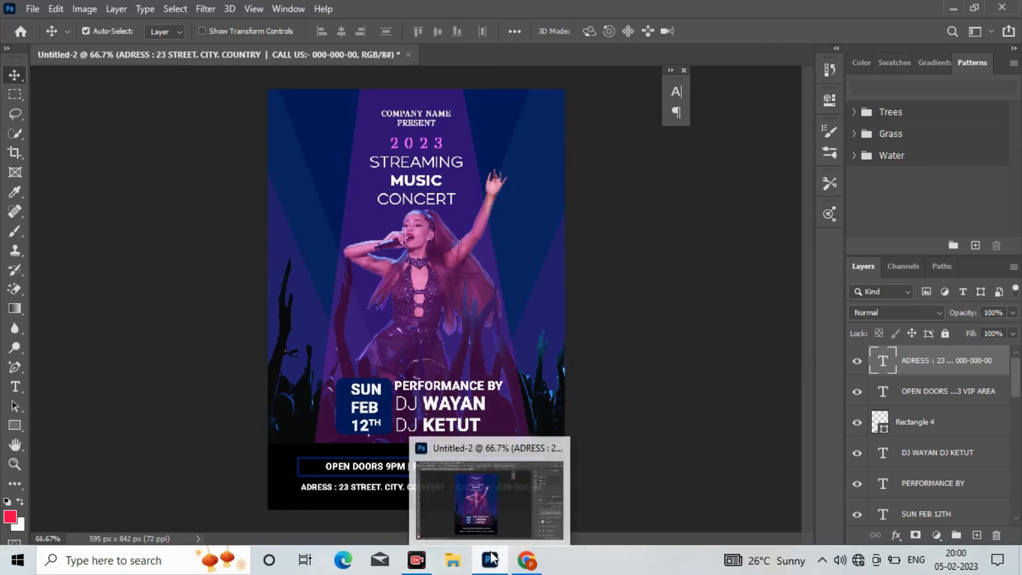
pyautogui.click(609, 456)
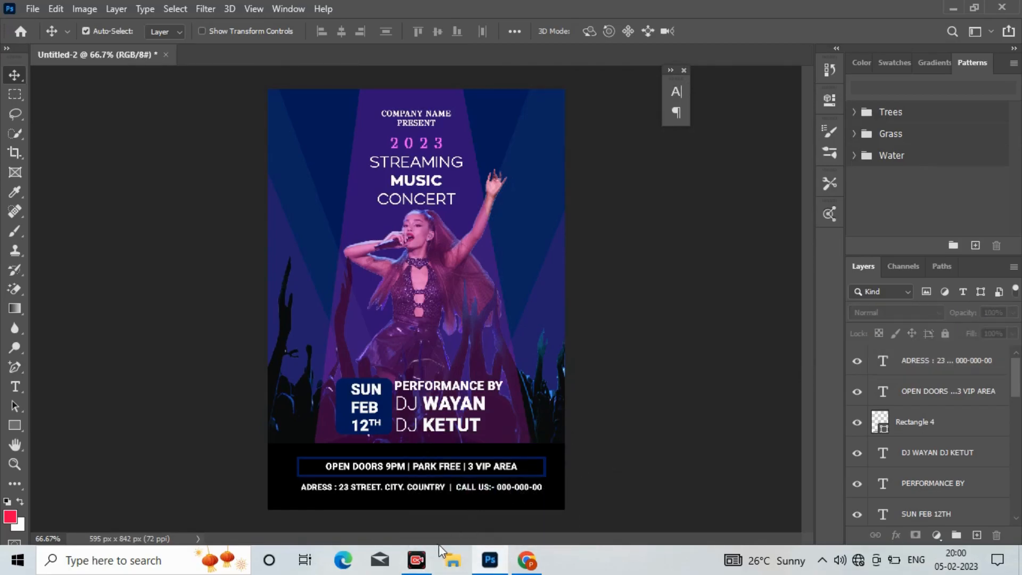
pyautogui.click(419, 562)
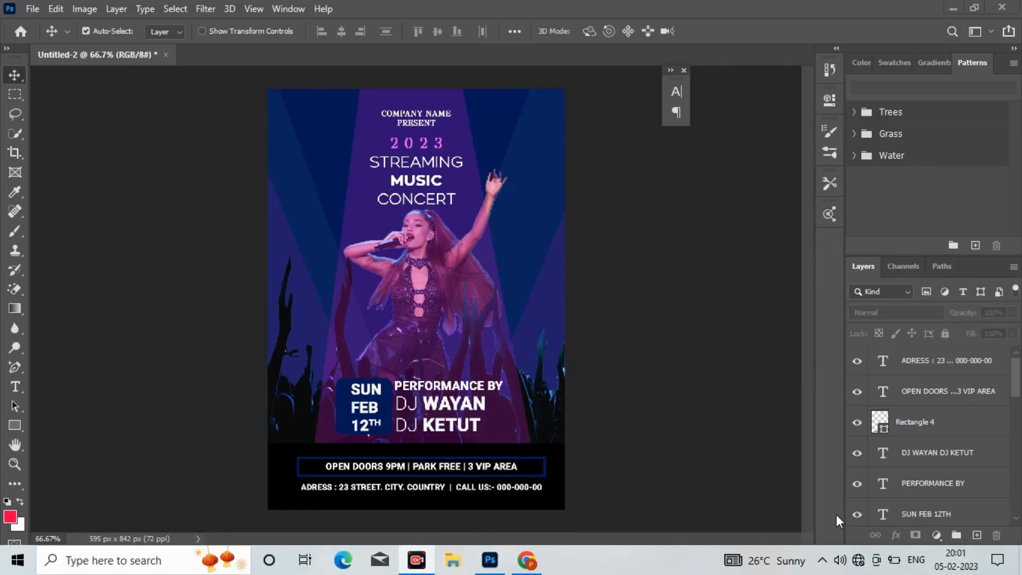